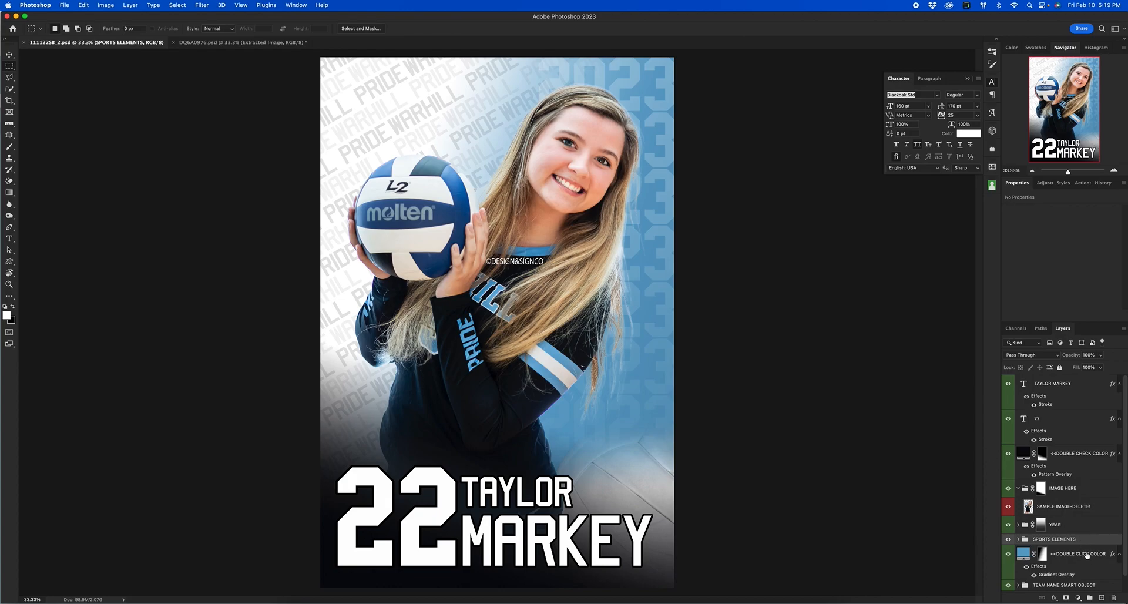
Delete the SAMPLE (IMAGE-DELETE!) layer from the poster template, then bring up the DQ6A0976.psd player photo.
{"action": "left_click", "coordinate": [219, 45]}
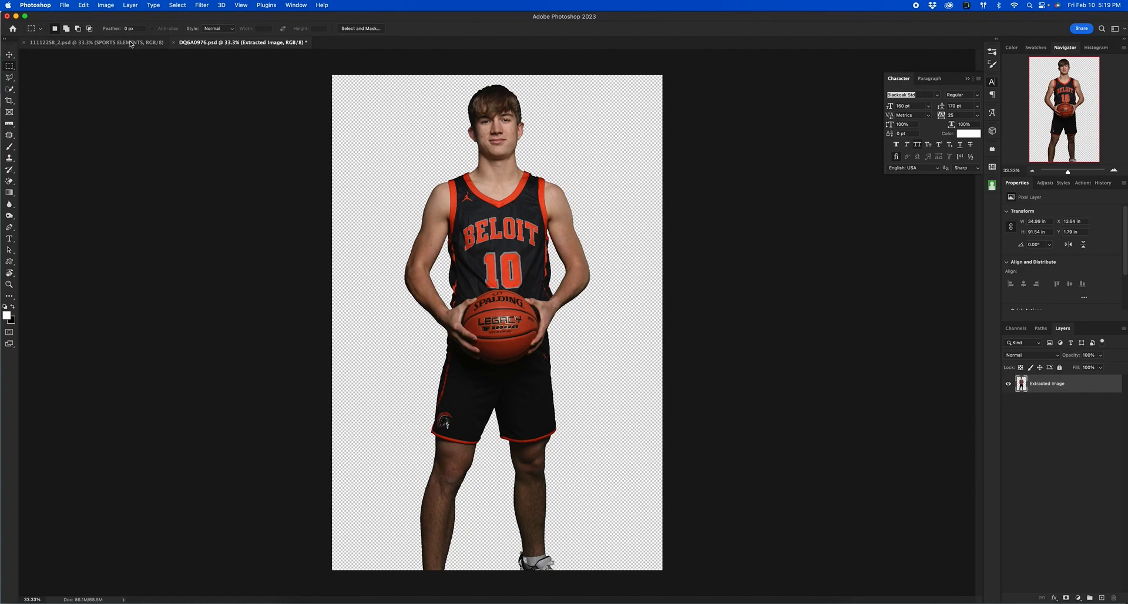
{"action": "key", "text": "ctrl+Tab"}
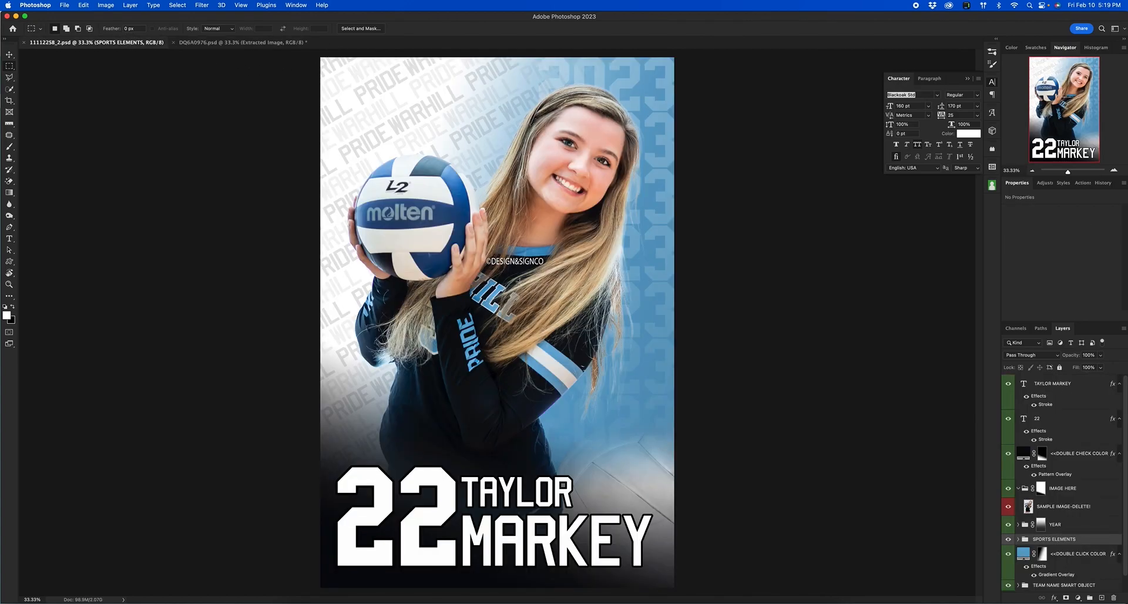
{"action": "left_click", "coordinate": [9, 54]}
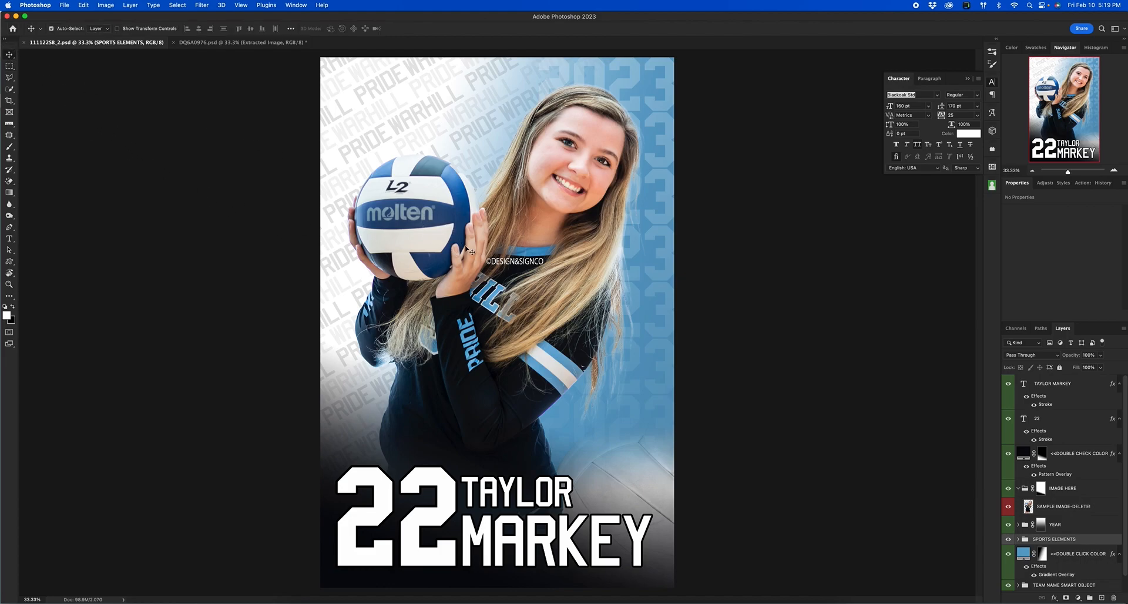
{"action": "left_click", "coordinate": [518, 278]}
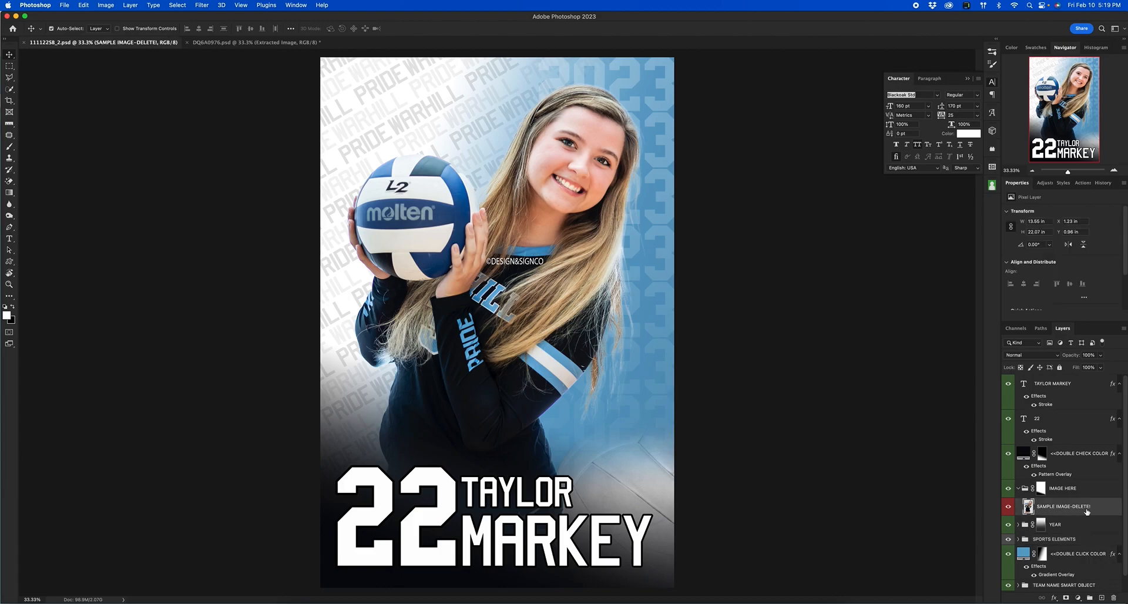
{"action": "left_click_drag", "start_coordinate": [1101, 507], "coordinate": [1115, 598]}
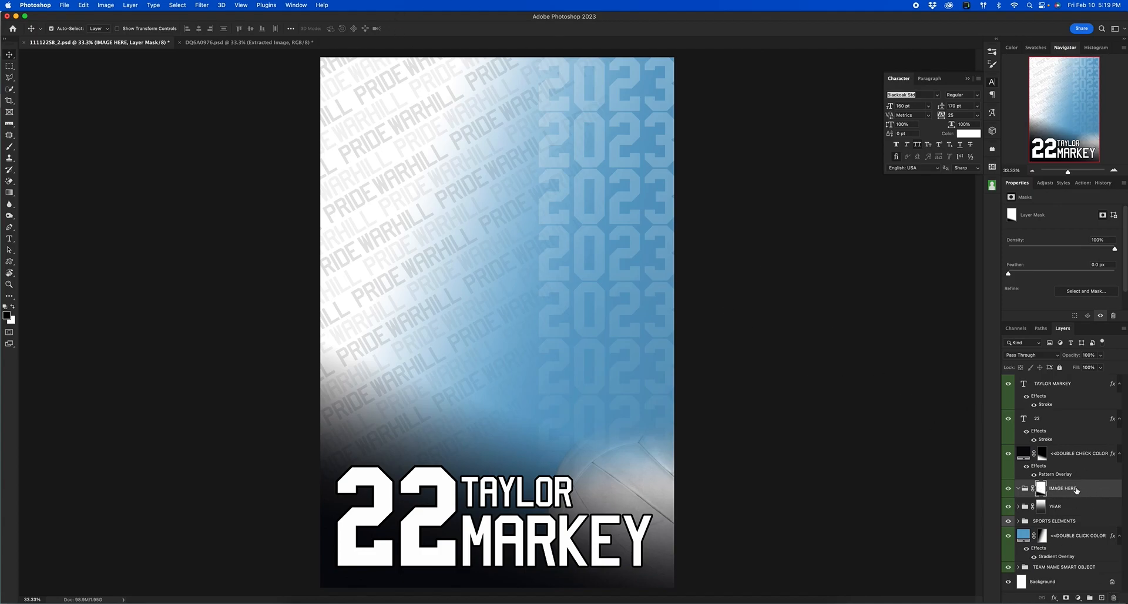
{"action": "left_click", "coordinate": [287, 43]}
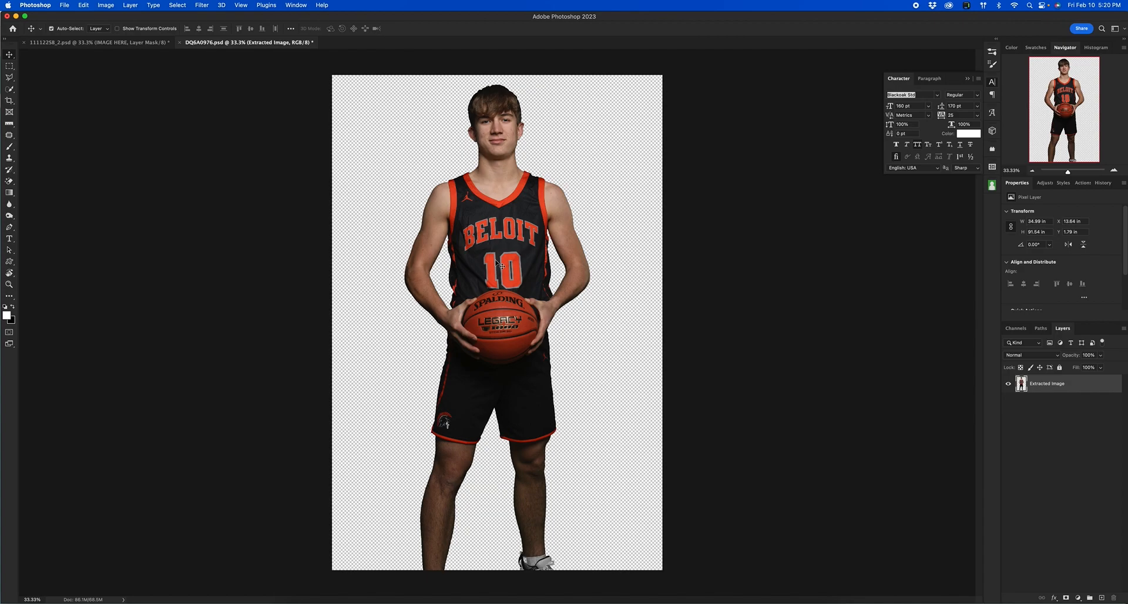
Copy the entire player photo and paste it into the poster's IMAGE HERE group.
{"action": "key", "text": "ctrl+a"}
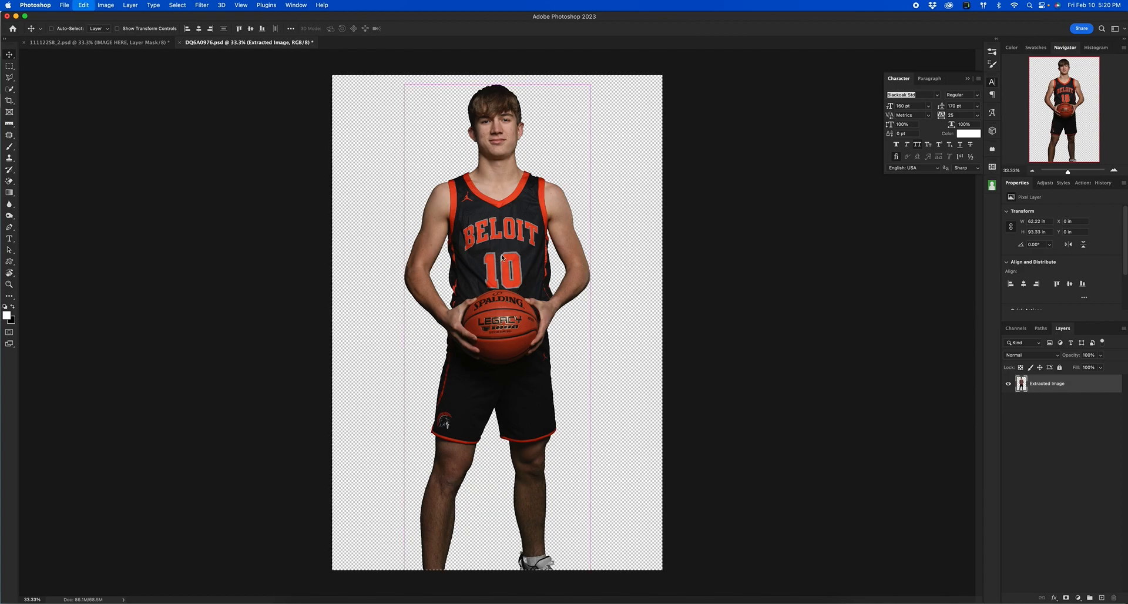
{"action": "left_click", "coordinate": [153, 44]}
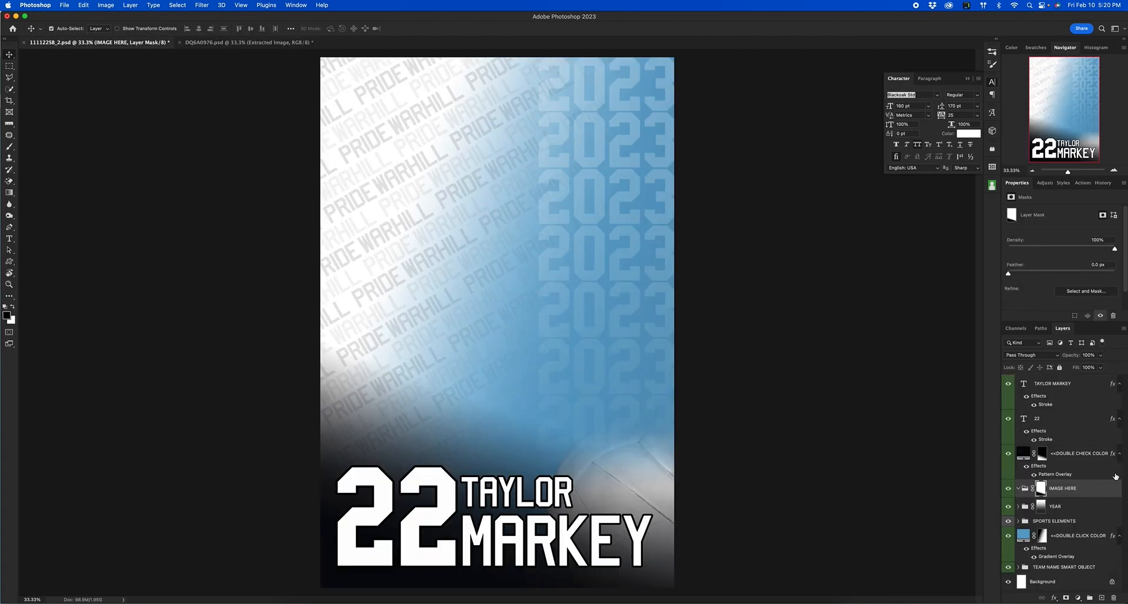
{"action": "left_click", "coordinate": [1088, 493]}
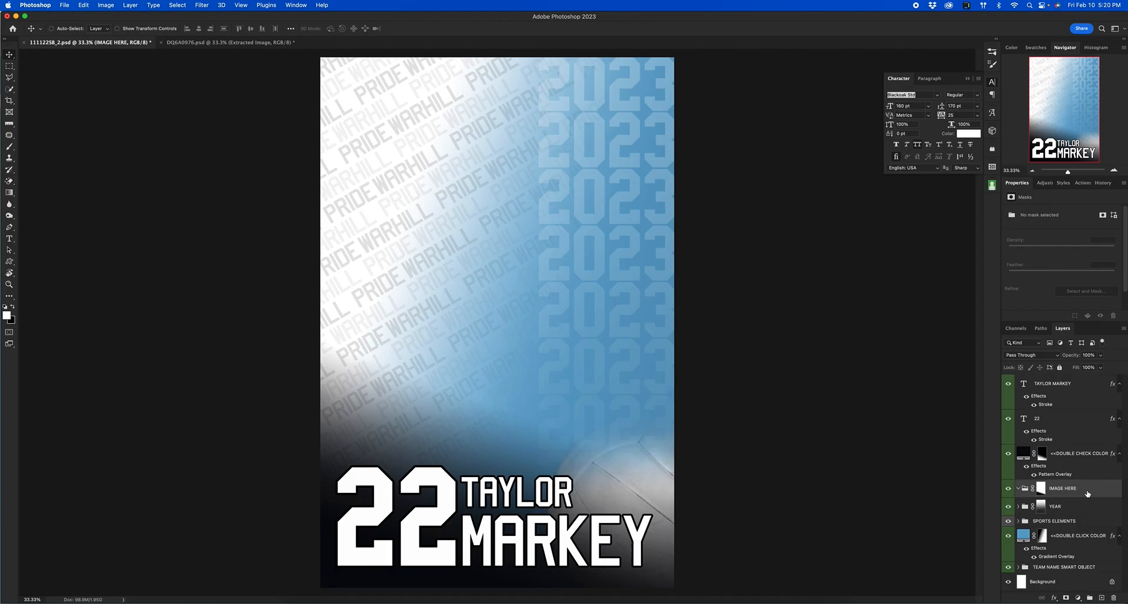
{"action": "key", "text": "super+v"}
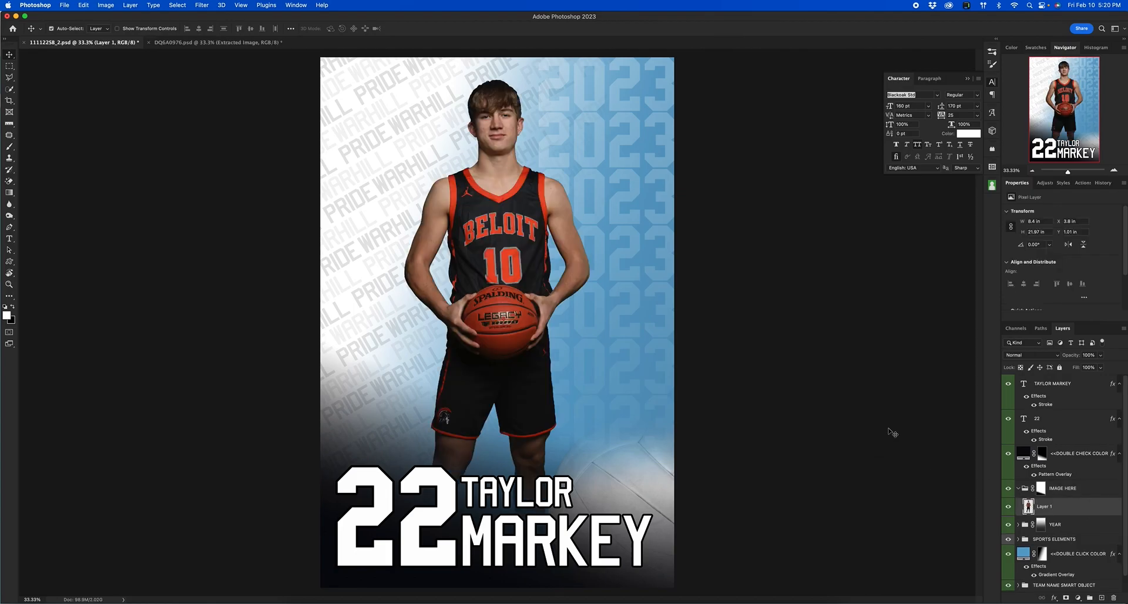
Scale up and reposition the pasted player photo so he fills the poster down to the name text.
{"action": "left_click", "coordinate": [1032, 171]}
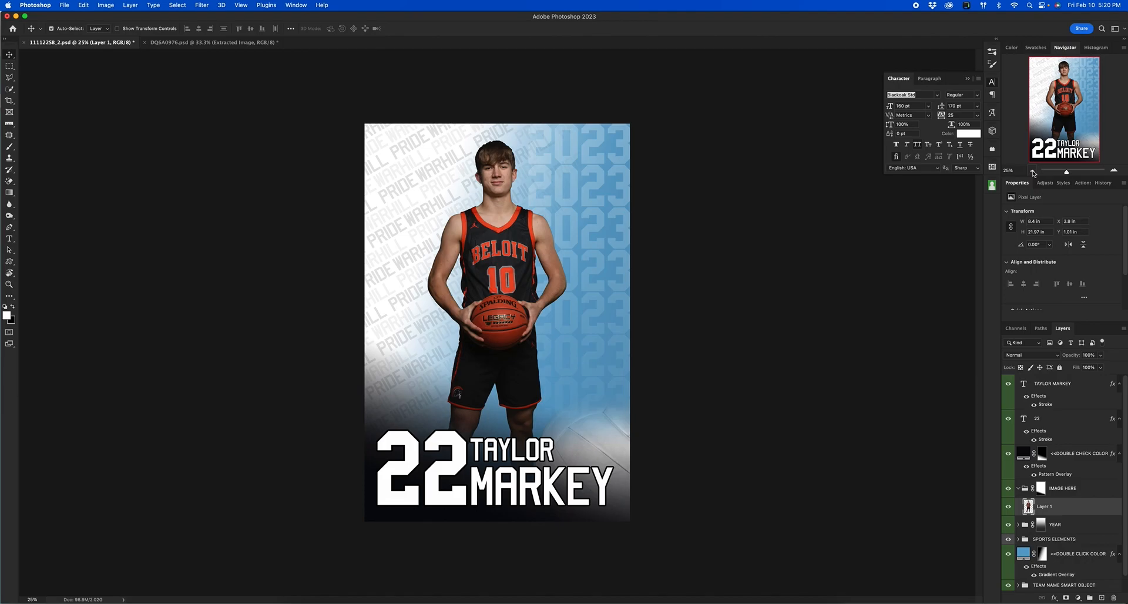
{"action": "left_click", "coordinate": [1031, 171]}
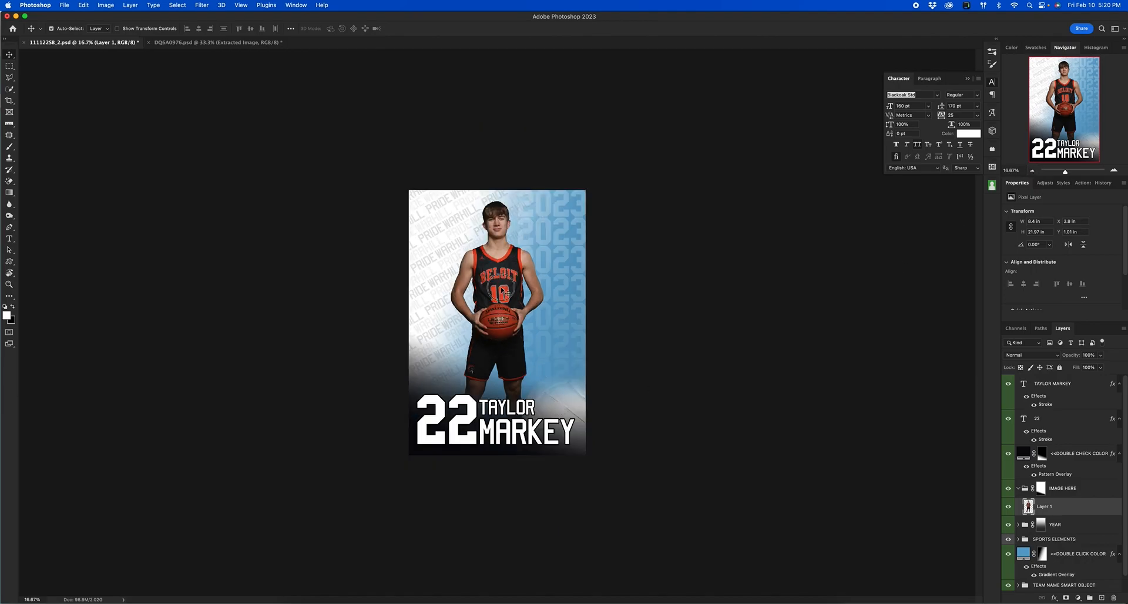
{"action": "key", "text": "super+t"}
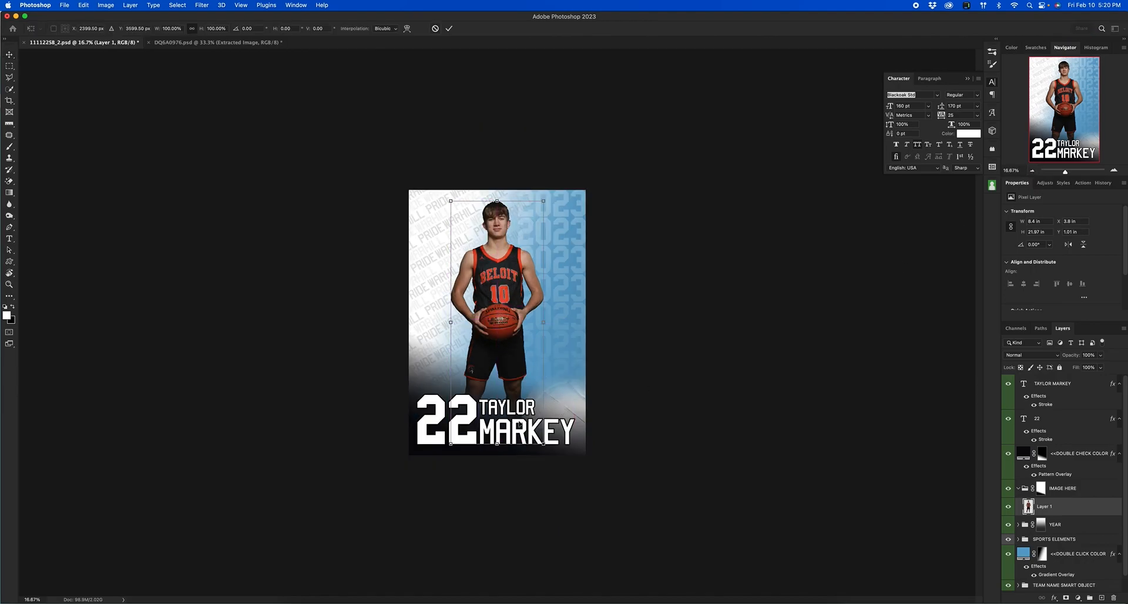
{"action": "left_click_drag", "start_coordinate": [497, 443], "coordinate": [498, 552]}
{"action": "left_click_drag", "start_coordinate": [513, 339], "coordinate": [513, 340]}
{"action": "key", "text": "Return"}
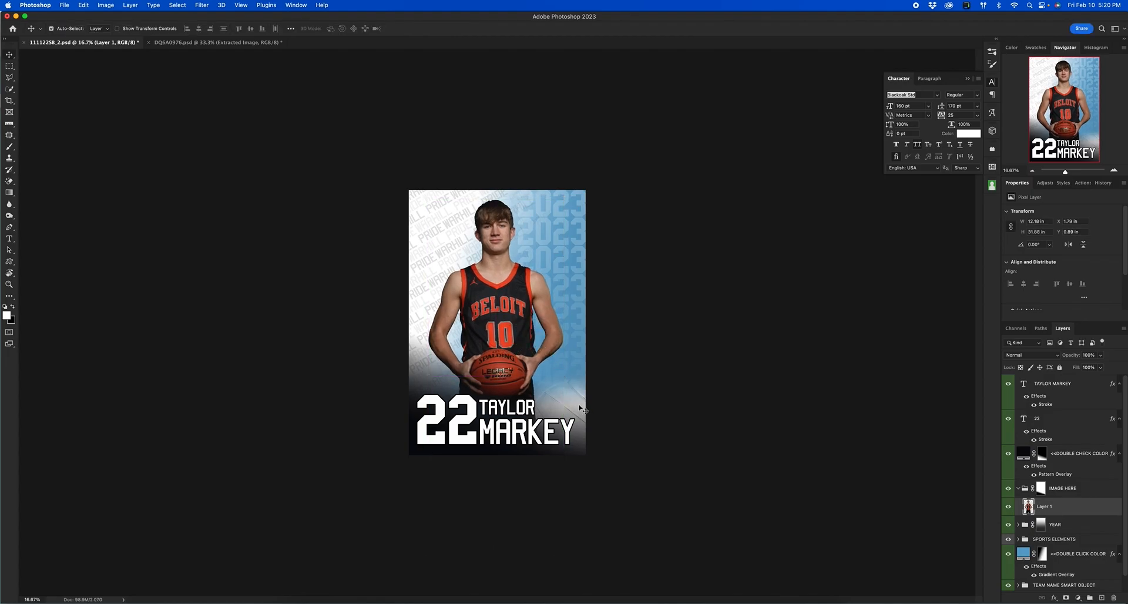
{"action": "left_click", "coordinate": [1080, 449]}
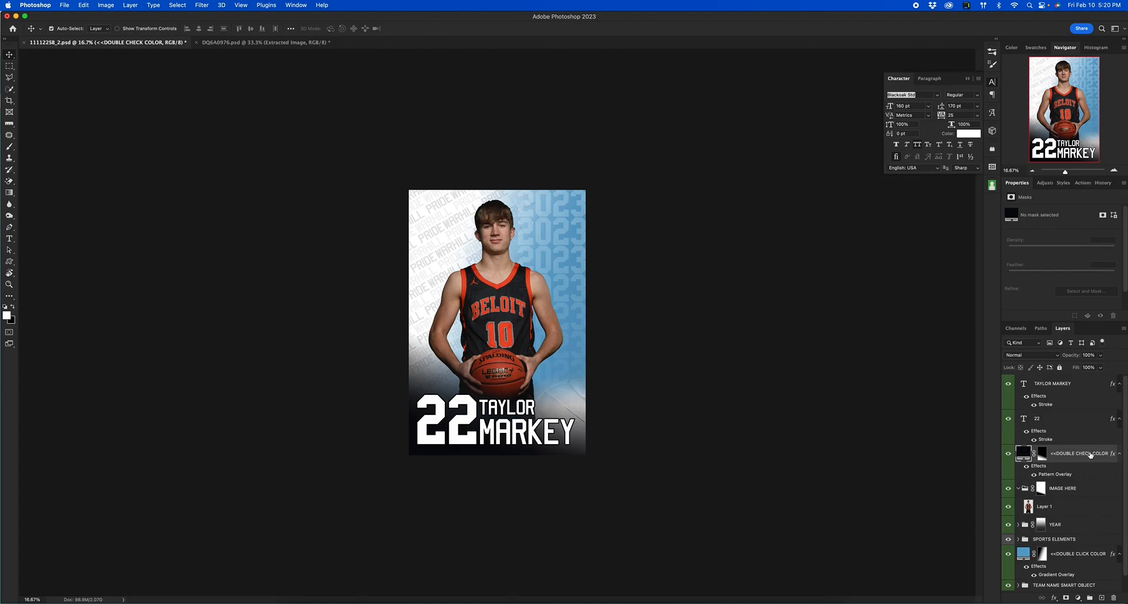
Find the VOLLEYBALL sports element in the Layers panel and hide it.
{"action": "left_click", "coordinate": [577, 409]}
{"action": "left_click", "coordinate": [576, 410]}
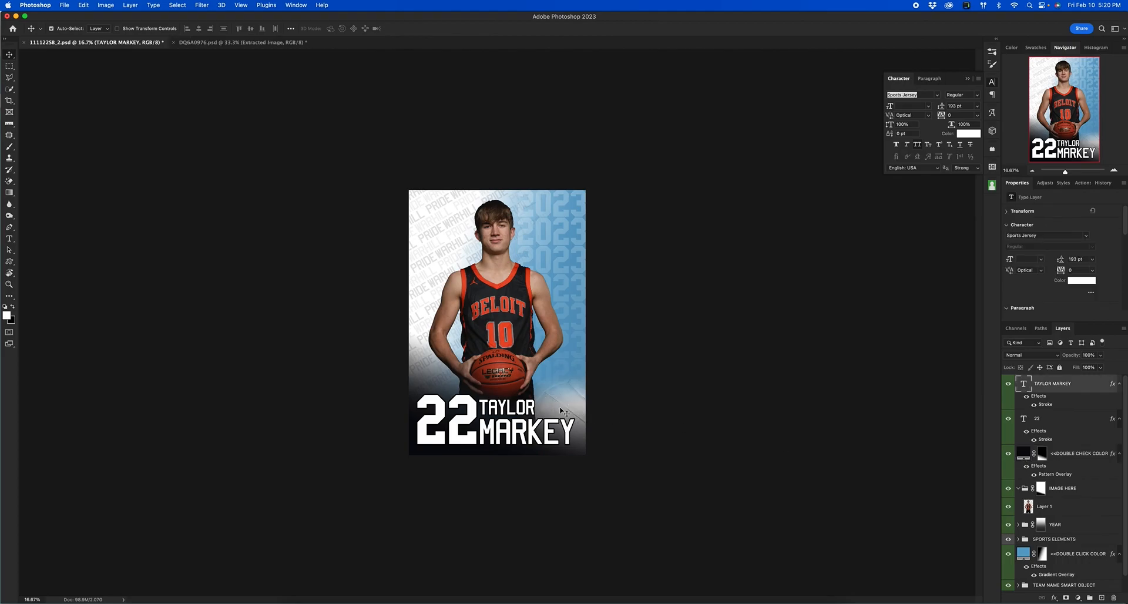
{"action": "left_click", "coordinate": [580, 407]}
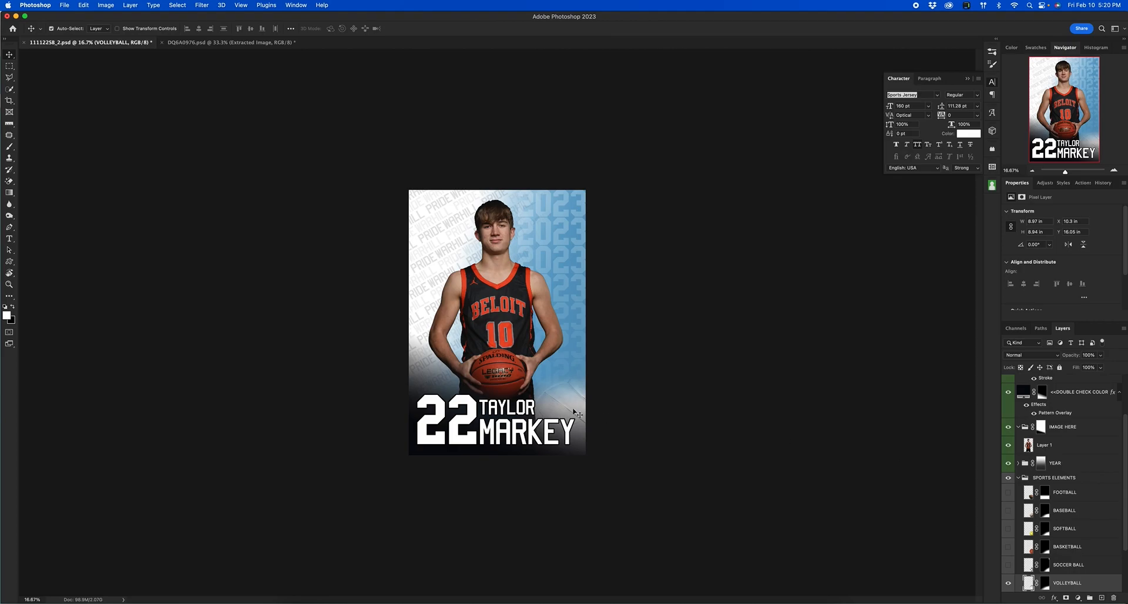
{"action": "left_click", "coordinate": [567, 406]}
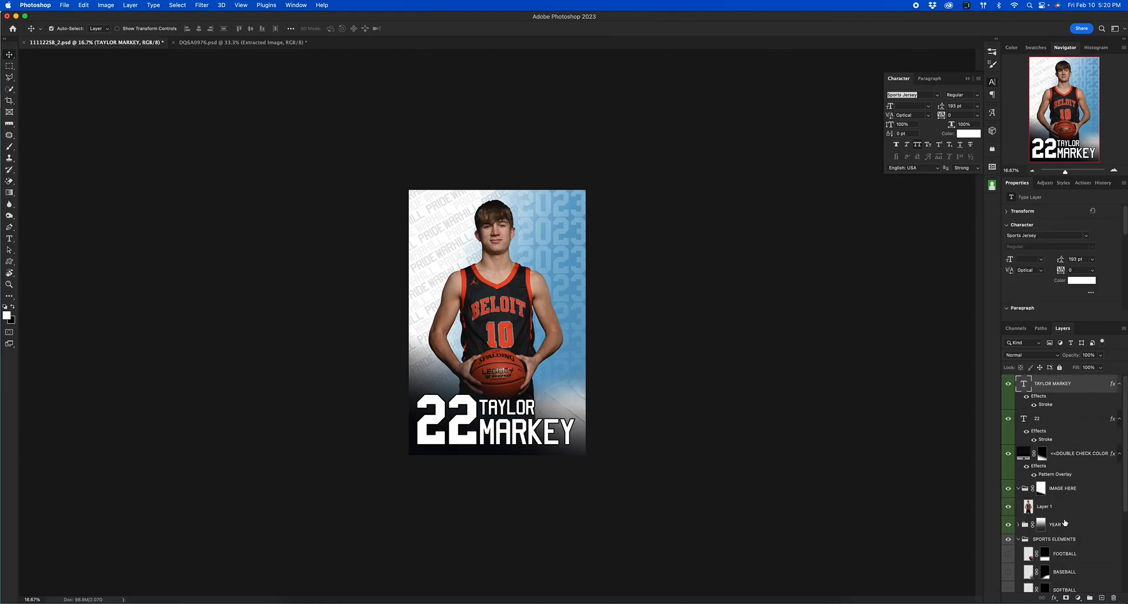
{"action": "scroll", "coordinate": [1086, 502], "scroll_direction": "down", "scroll_amount": 2}
{"action": "scroll", "coordinate": [1086, 503], "scroll_direction": "down", "scroll_amount": 4}
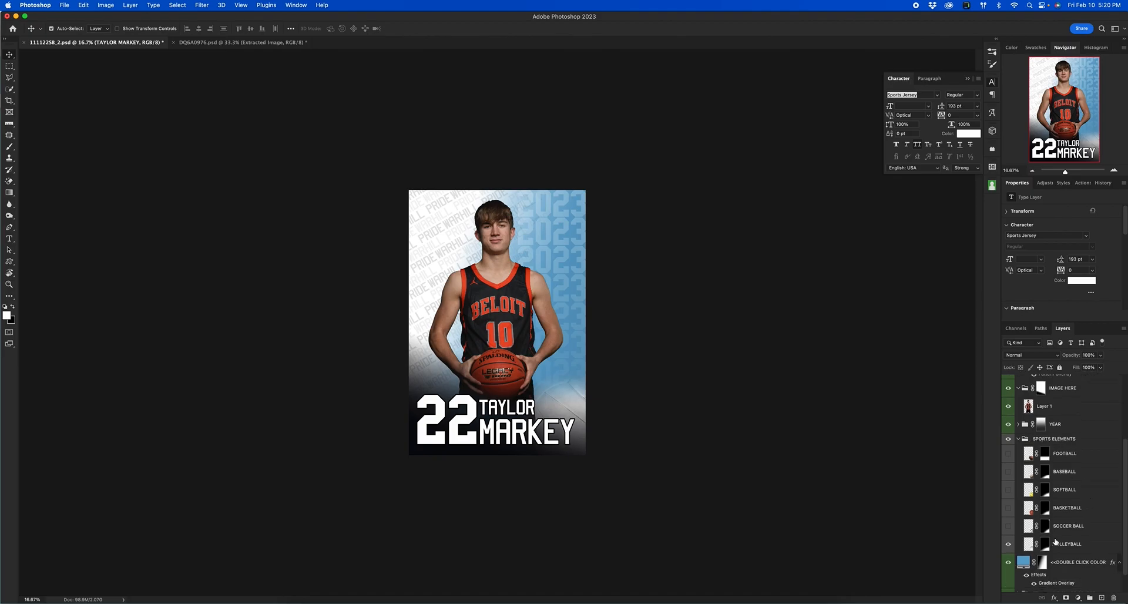
{"action": "left_click", "coordinate": [1008, 545]}
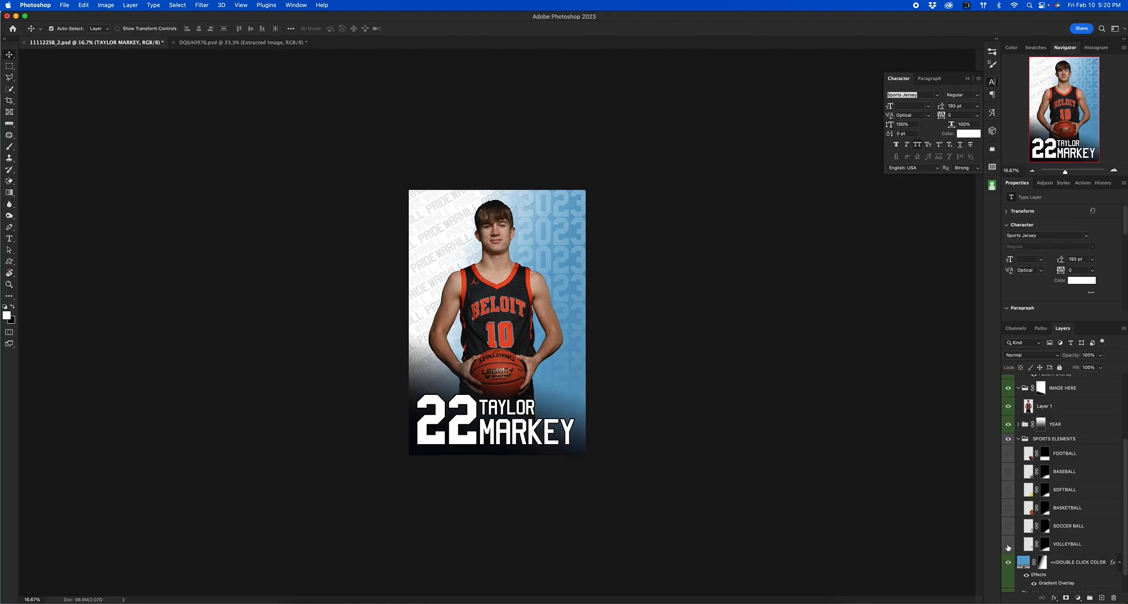
{"action": "left_click", "coordinate": [1008, 546]}
{"action": "left_click", "coordinate": [1008, 546]}
Turn on the BASKETBALL texture in place of the volleyball, after trying the football one.
{"action": "left_click", "coordinate": [1008, 454]}
{"action": "left_click", "coordinate": [1008, 454]}
{"action": "left_click", "coordinate": [1007, 508]}
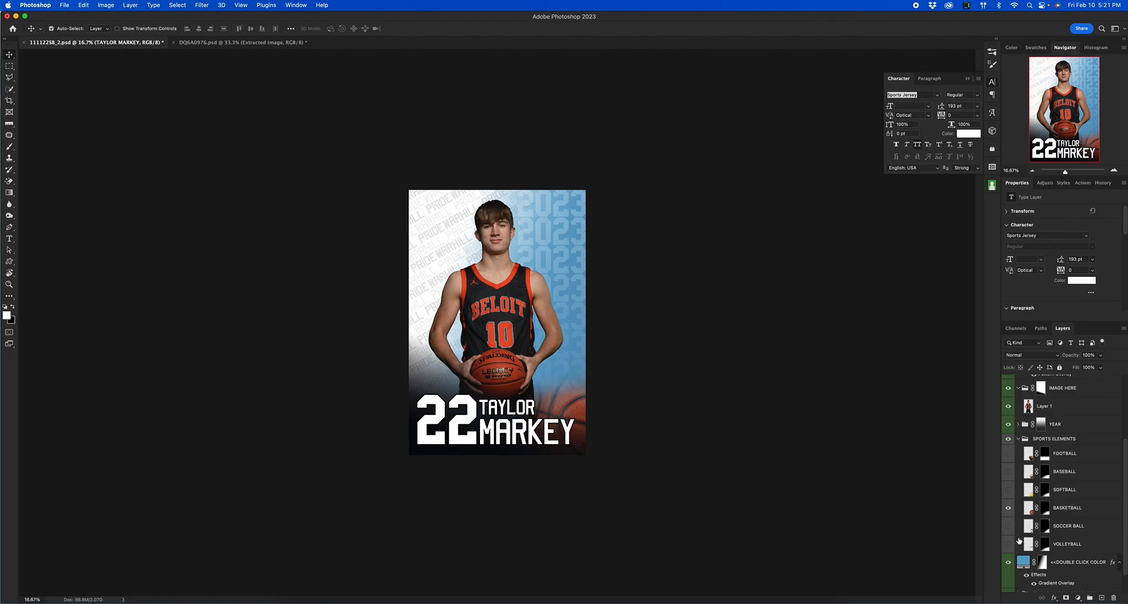
{"action": "left_click", "coordinate": [1008, 509]}
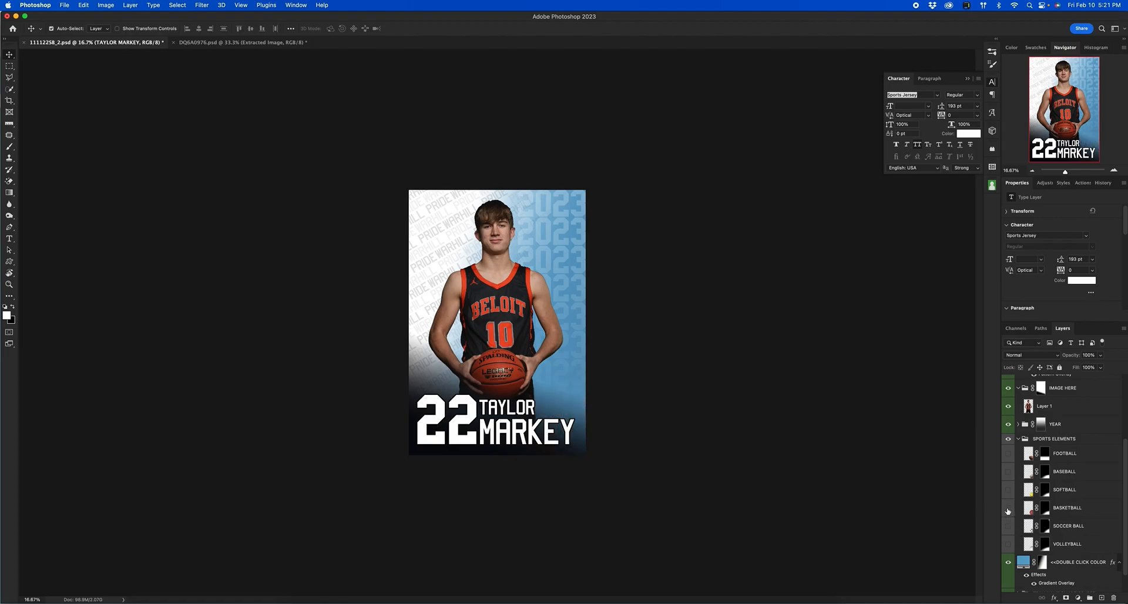
{"action": "left_click", "coordinate": [1007, 509]}
{"action": "left_click", "coordinate": [516, 313]}
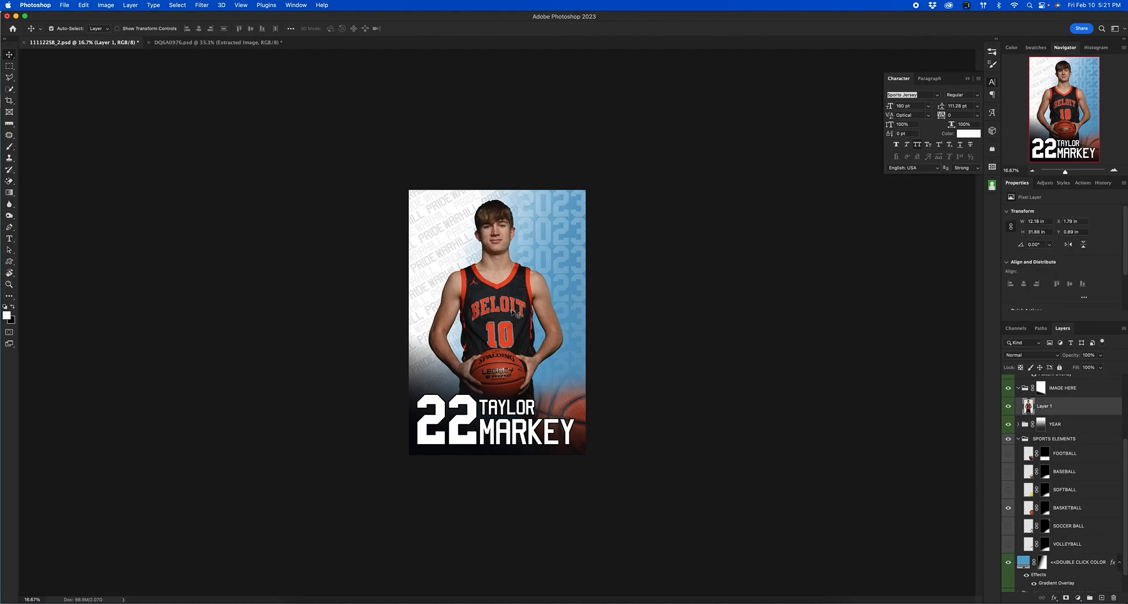
Set the background fill colour to an orange sampled from the jersey trim, adjusting its hue.
{"action": "double_click", "coordinate": [1022, 562]}
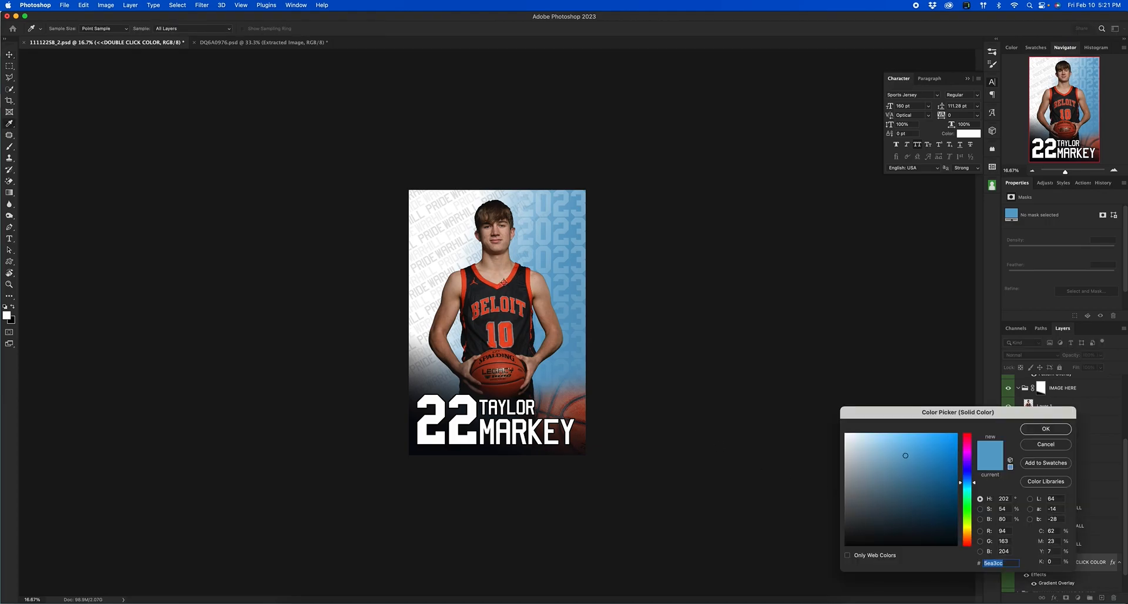
{"action": "left_click", "coordinate": [505, 283]}
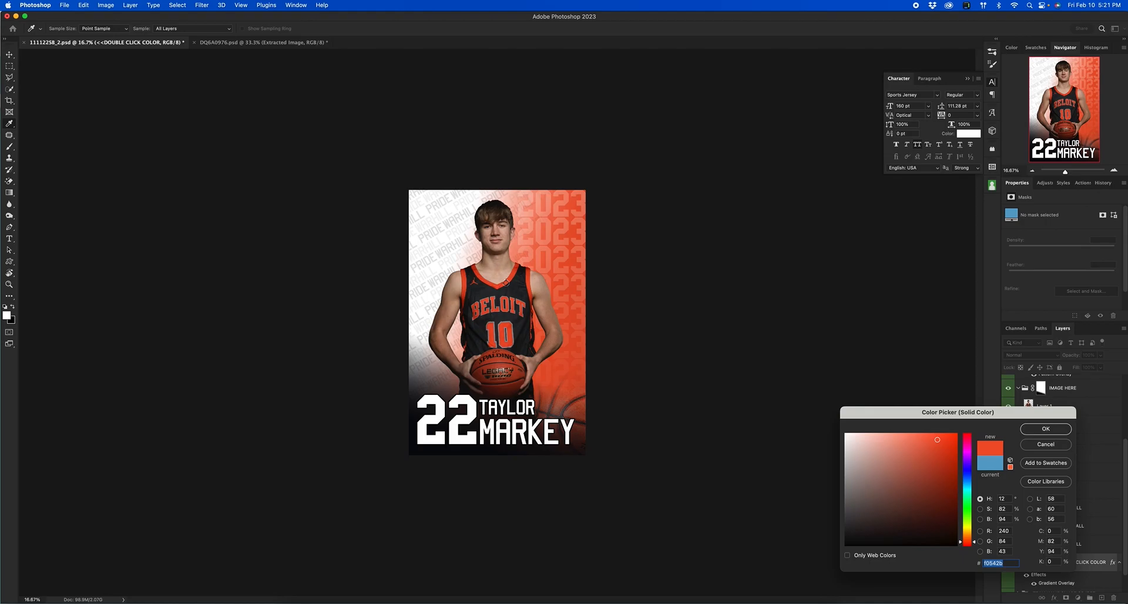
{"action": "left_click", "coordinate": [504, 323]}
{"action": "left_click_drag", "start_coordinate": [947, 460], "coordinate": [956, 464]}
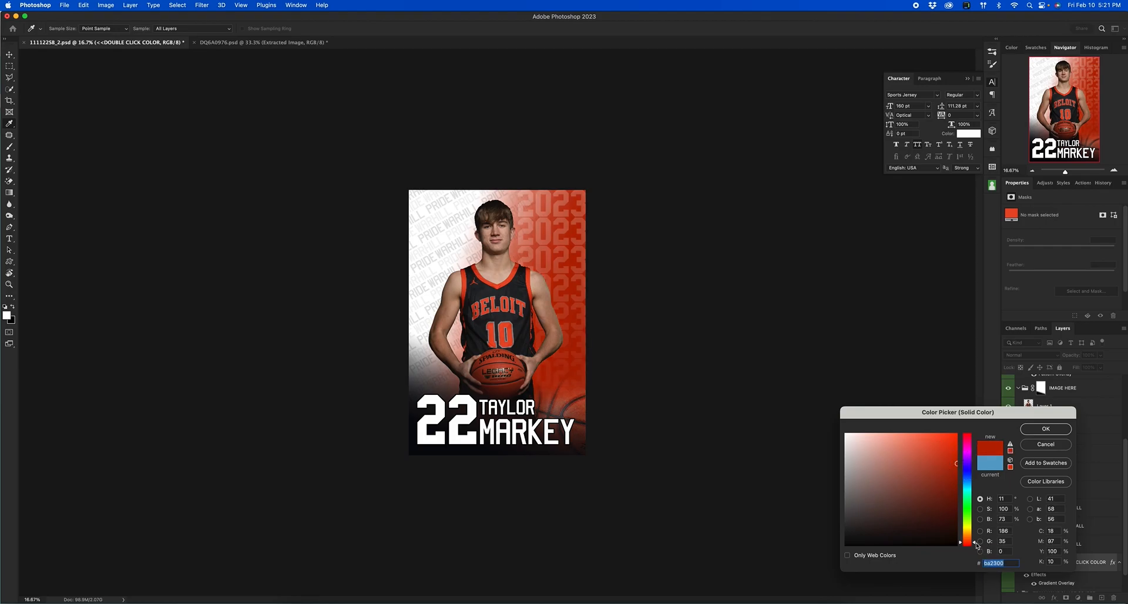
{"action": "left_click_drag", "start_coordinate": [975, 544], "coordinate": [976, 541]}
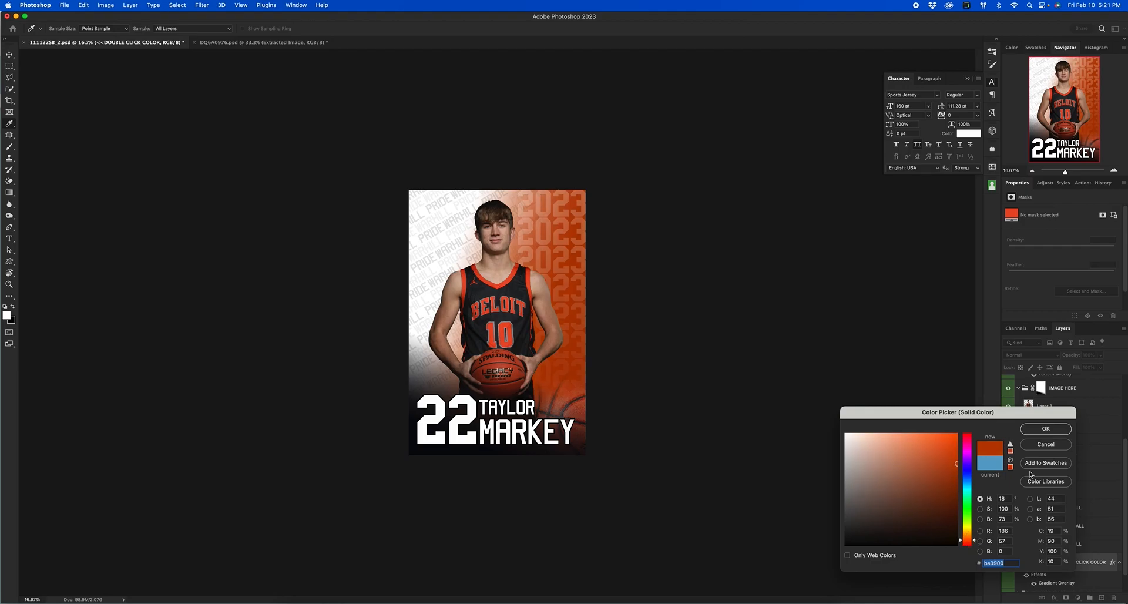
{"action": "left_click", "coordinate": [1045, 429]}
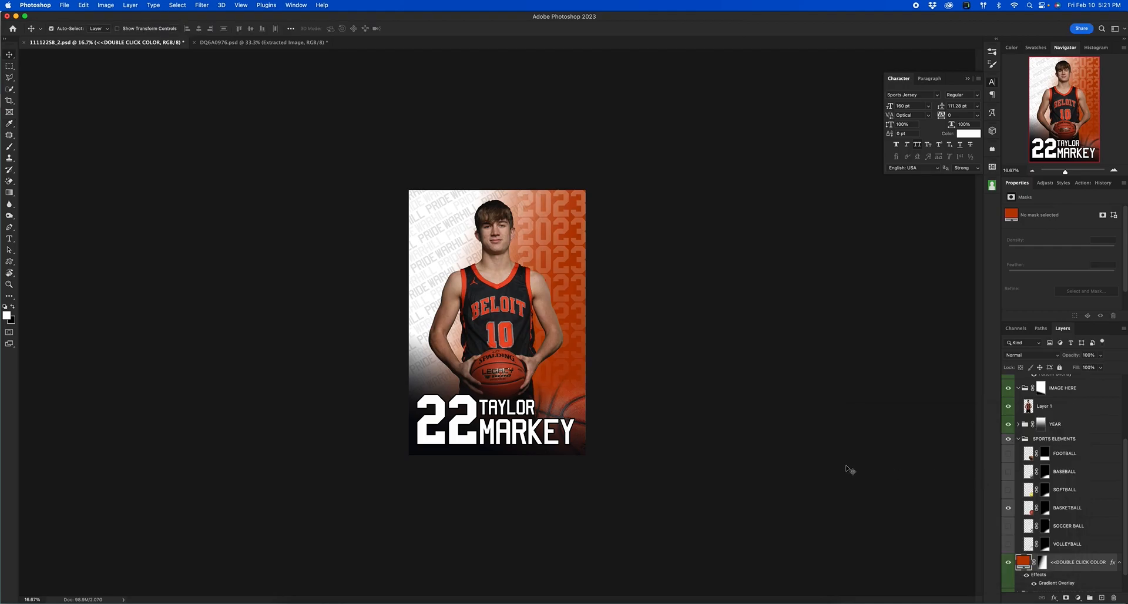
Brighten the background fill orange to about 90 brightness.
{"action": "double_click", "coordinate": [1022, 561]}
{"action": "left_click_drag", "start_coordinate": [953, 450], "coordinate": [957, 444]}
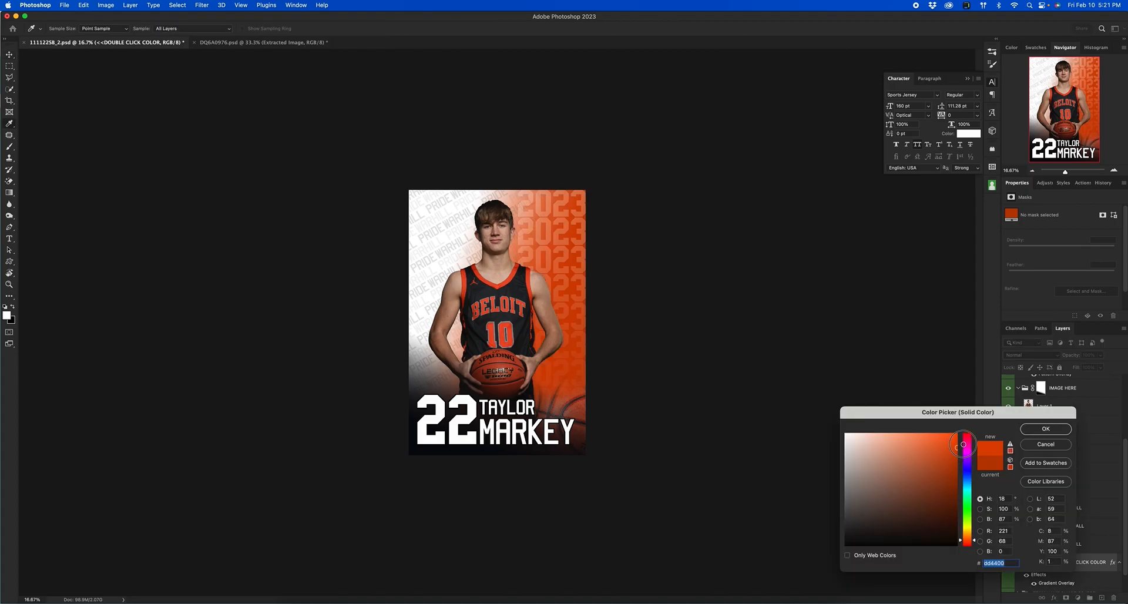
{"action": "left_click", "coordinate": [1043, 429]}
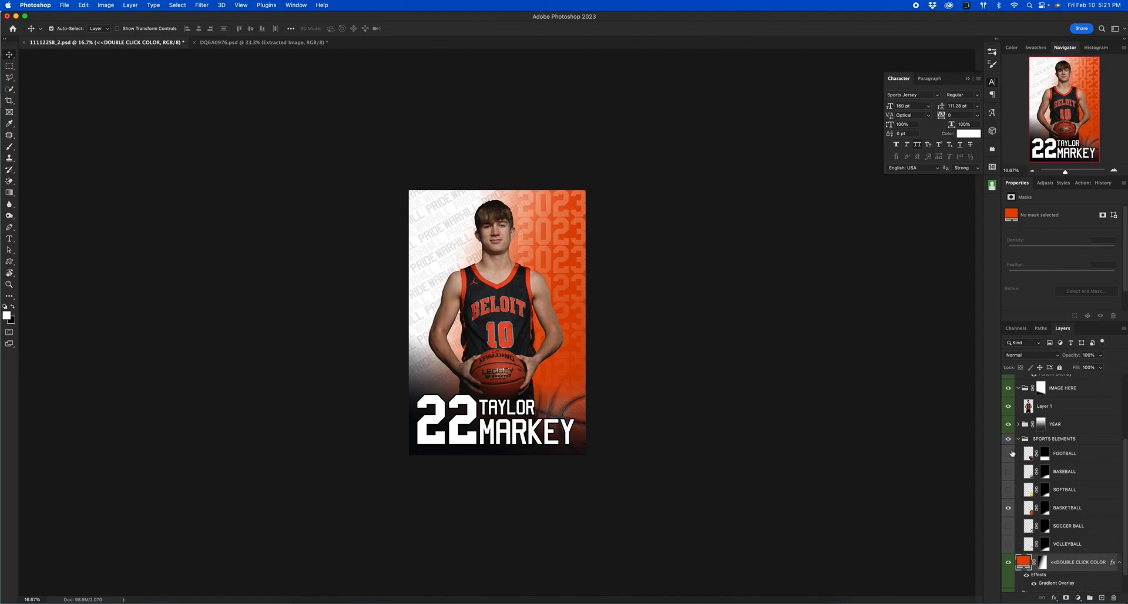
{"action": "left_click_drag", "start_coordinate": [1089, 510], "coordinate": [1090, 385]}
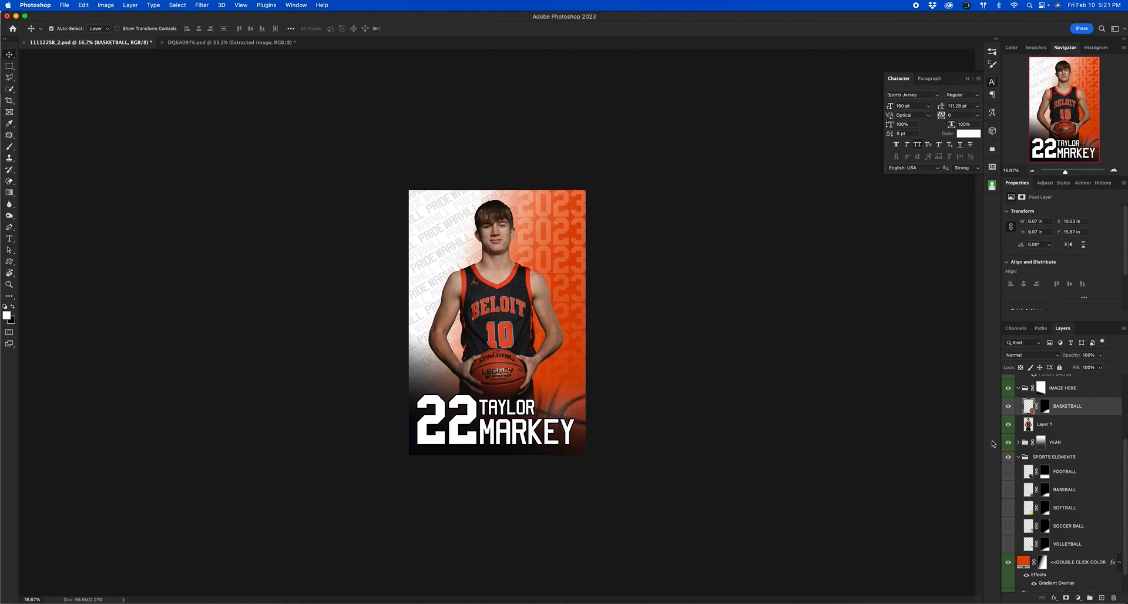
{"action": "key", "text": "super+z"}
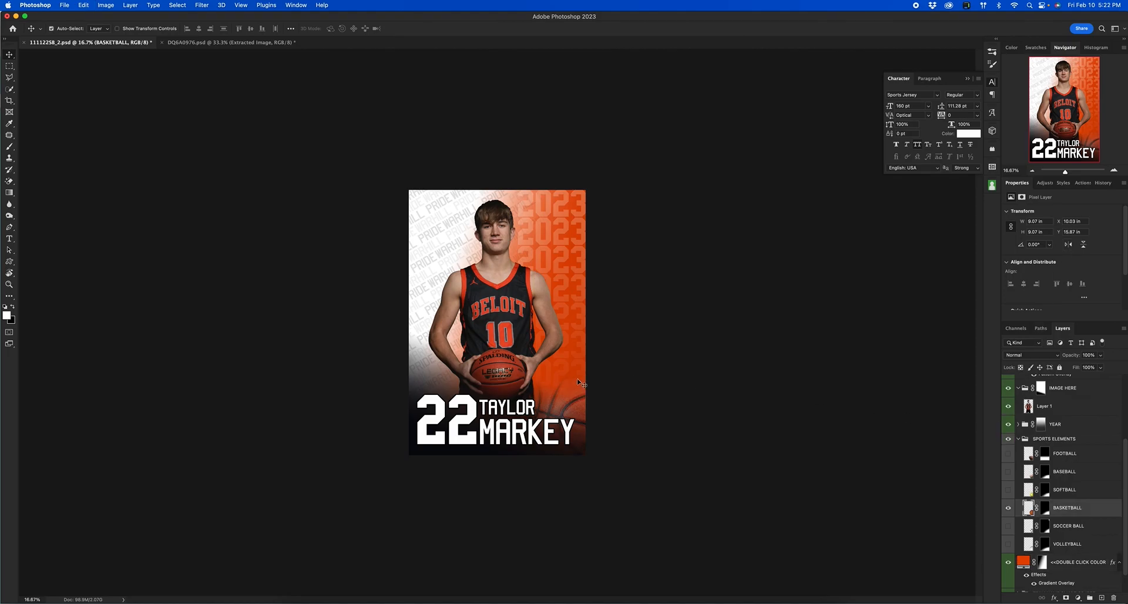
{"action": "left_click", "coordinate": [493, 298]}
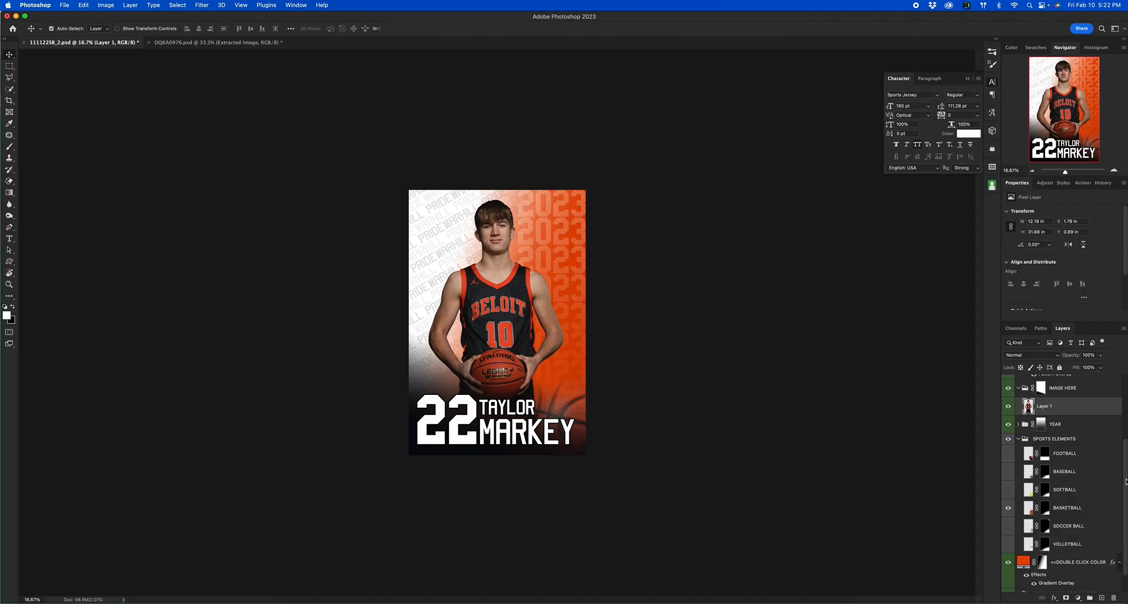
{"action": "scroll", "coordinate": [1074, 476], "scroll_direction": "down", "scroll_amount": 2}
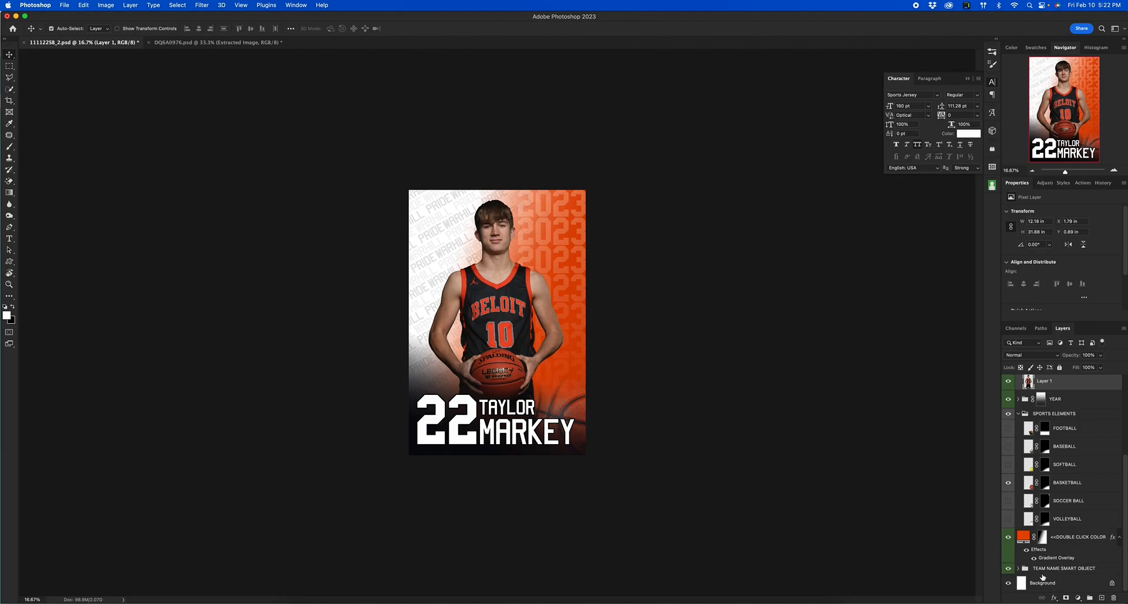
Expand the TEAM NAME SMART OBJECT group and scroll through its BELOIT TROJANS copies.
{"action": "left_click", "coordinate": [1018, 569]}
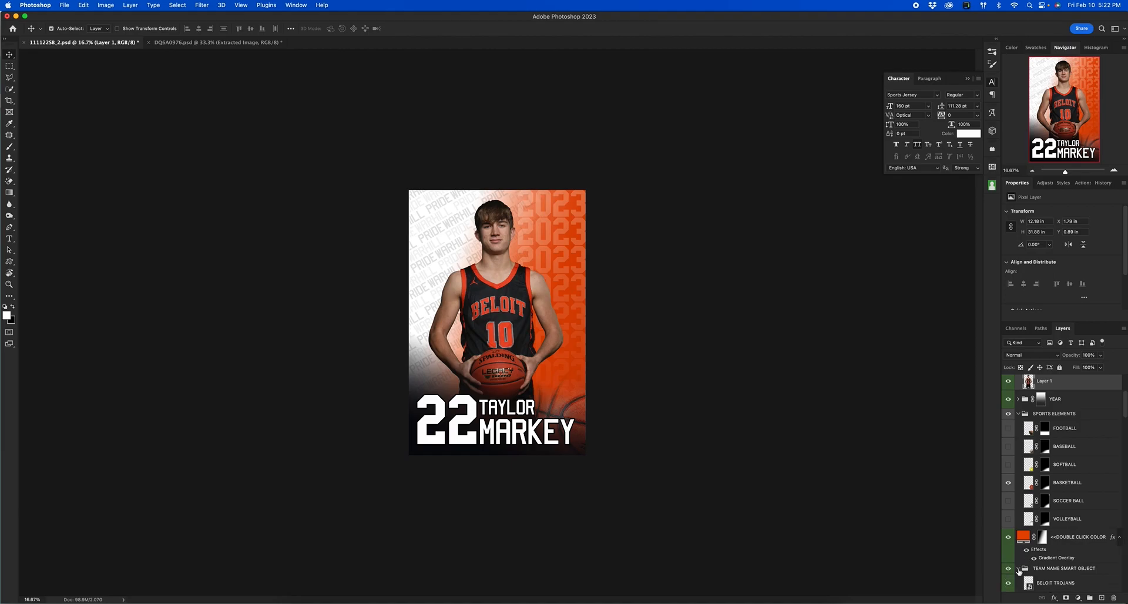
{"action": "left_click", "coordinate": [1018, 569]}
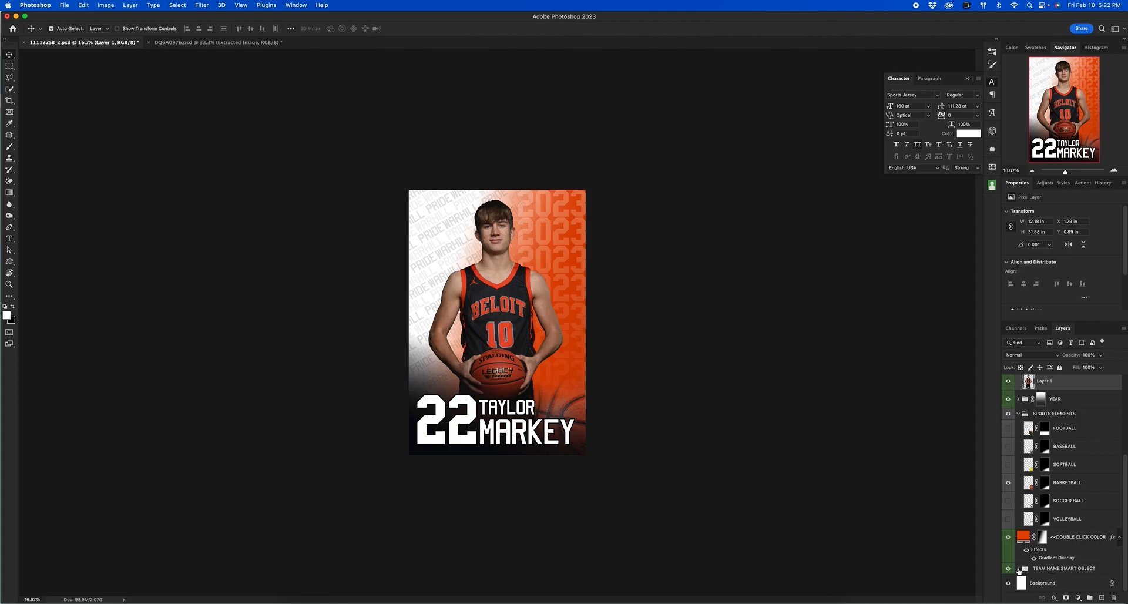
{"action": "left_click", "coordinate": [1017, 568]}
{"action": "scroll", "coordinate": [1025, 567], "scroll_direction": "down", "scroll_amount": 10}
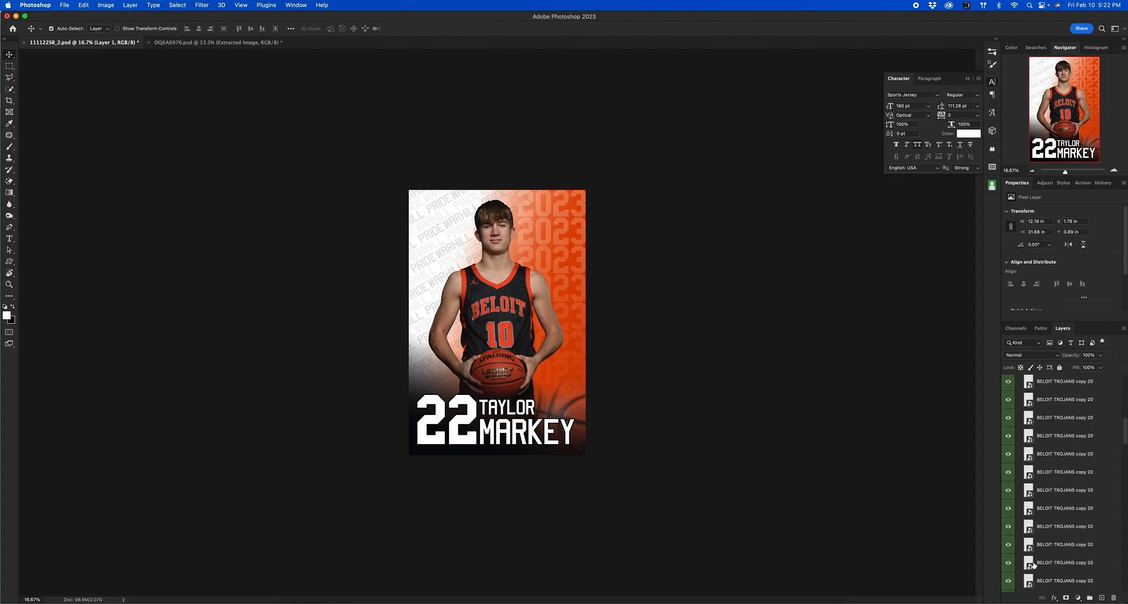
{"action": "scroll", "coordinate": [1034, 565], "scroll_direction": "down", "scroll_amount": 10}
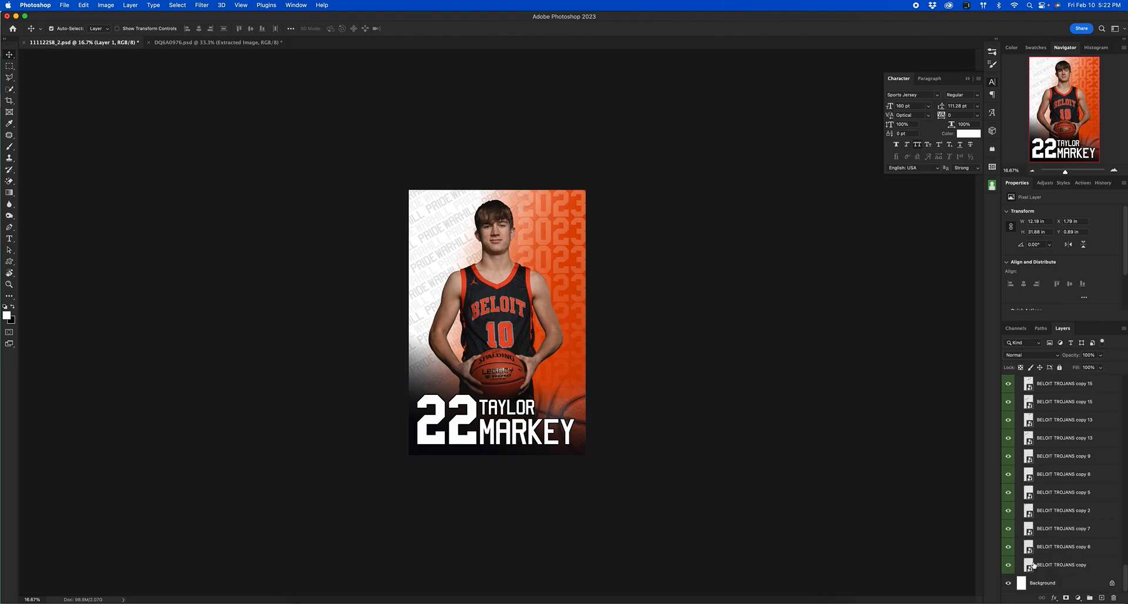
{"action": "scroll", "coordinate": [1034, 564], "scroll_direction": "up", "scroll_amount": 15}
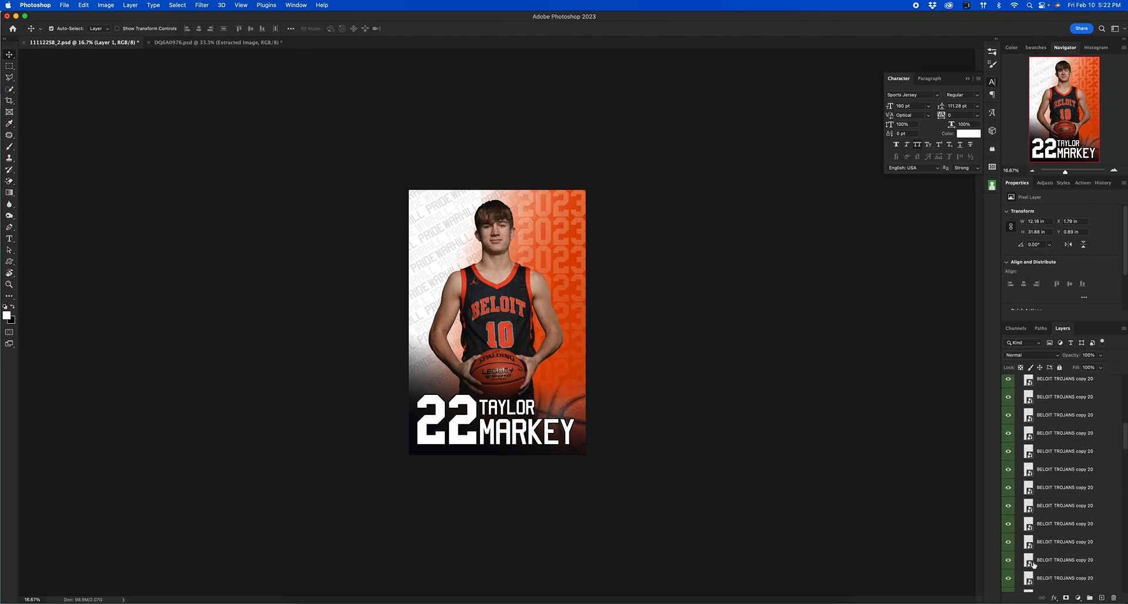
{"action": "scroll", "coordinate": [1034, 565], "scroll_direction": "up", "scroll_amount": 3}
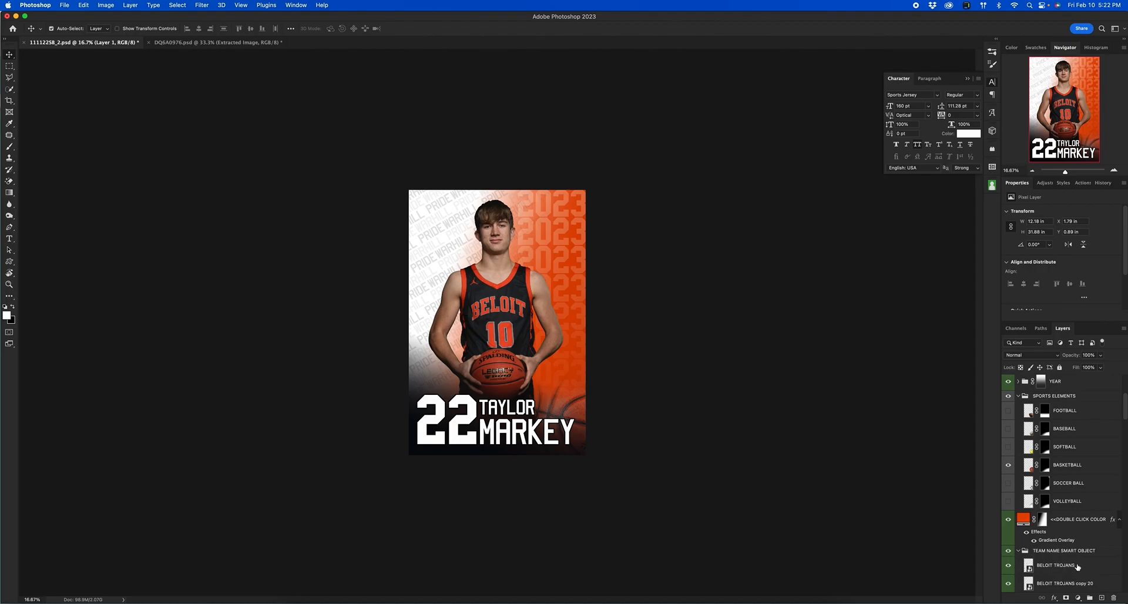
Open the BELOIT TROJANS smart object's contents for editing.
{"action": "double_click", "coordinate": [1077, 567]}
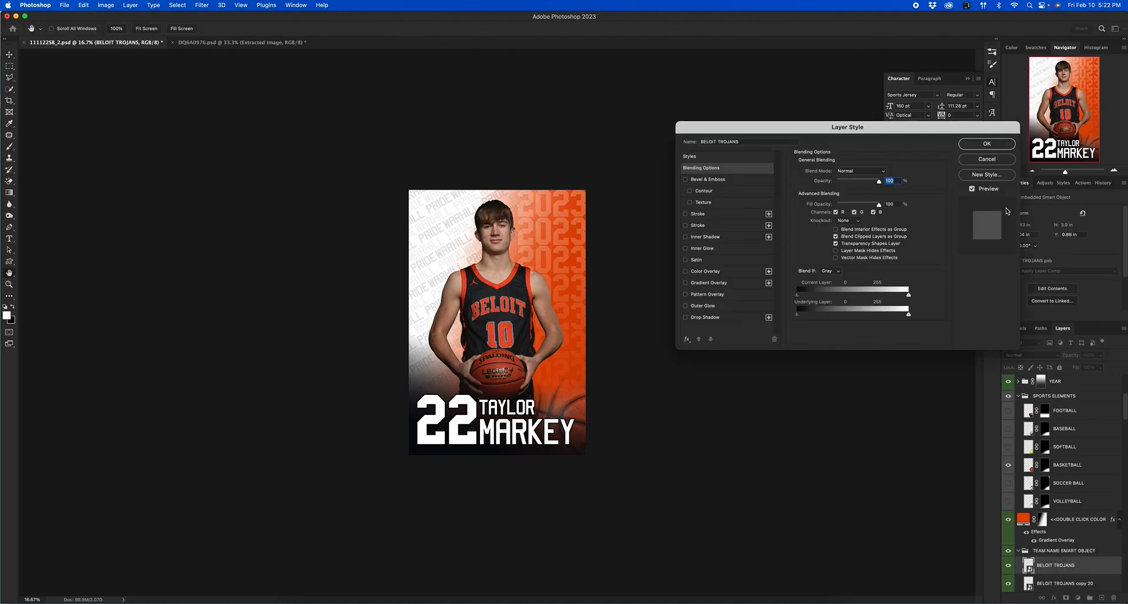
{"action": "left_click", "coordinate": [994, 161]}
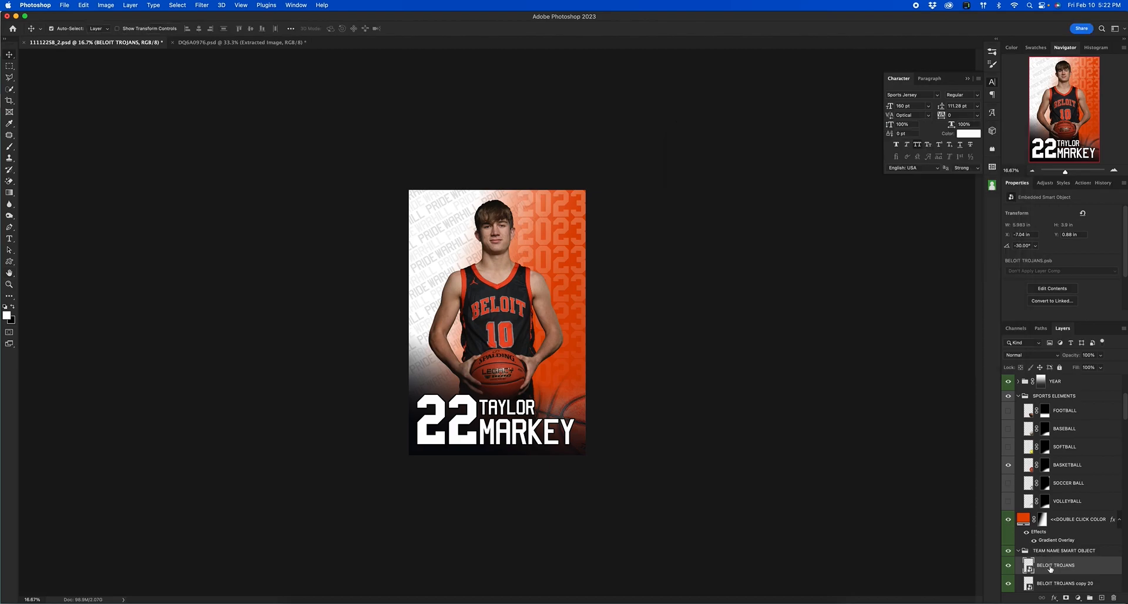
{"action": "double_click", "coordinate": [1027, 565]}
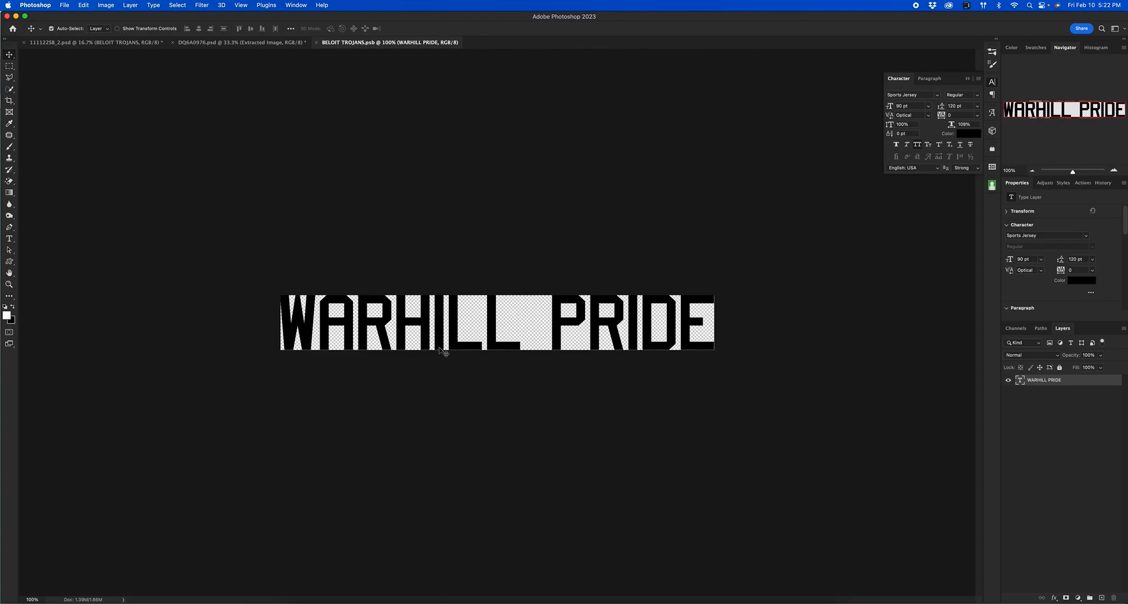
Replace the WARHILL PRIDE text with BELOIT TROJANS and narrow its horizontal scale to 86%.
{"action": "left_click", "coordinate": [9, 239]}
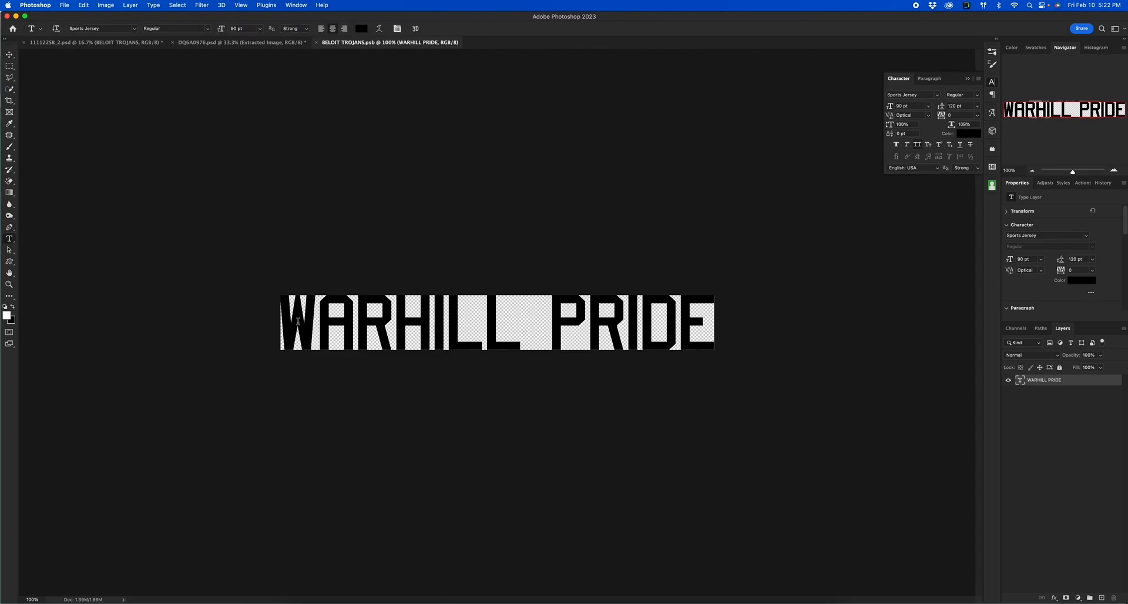
{"action": "left_click_drag", "start_coordinate": [283, 324], "coordinate": [762, 332]}
{"action": "type", "text": "B"}
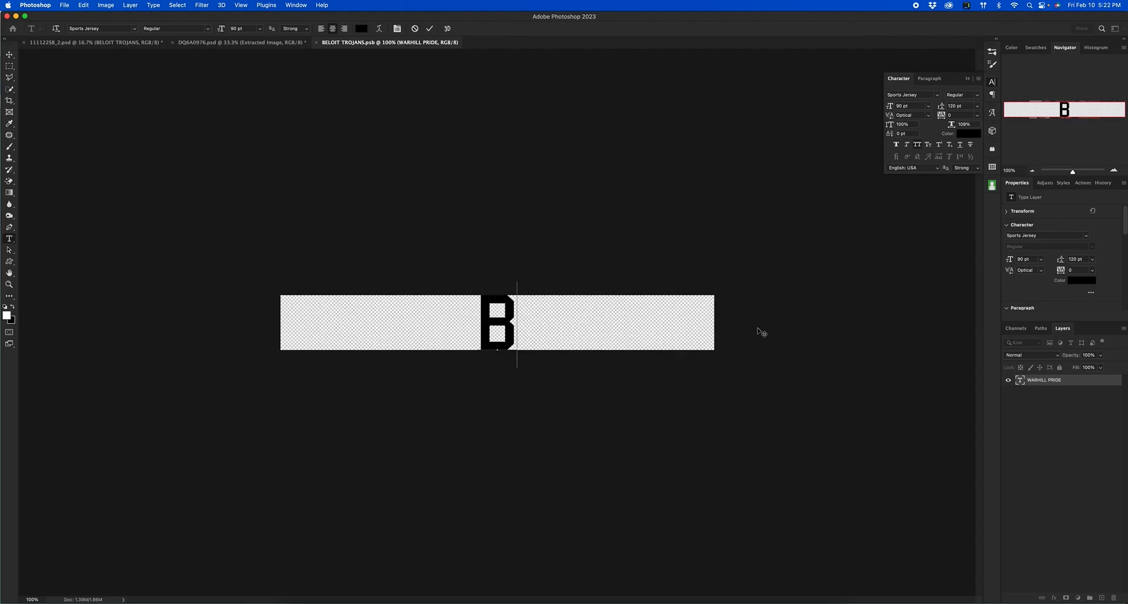
{"action": "type", "text": "ELOIT TROJANS"}
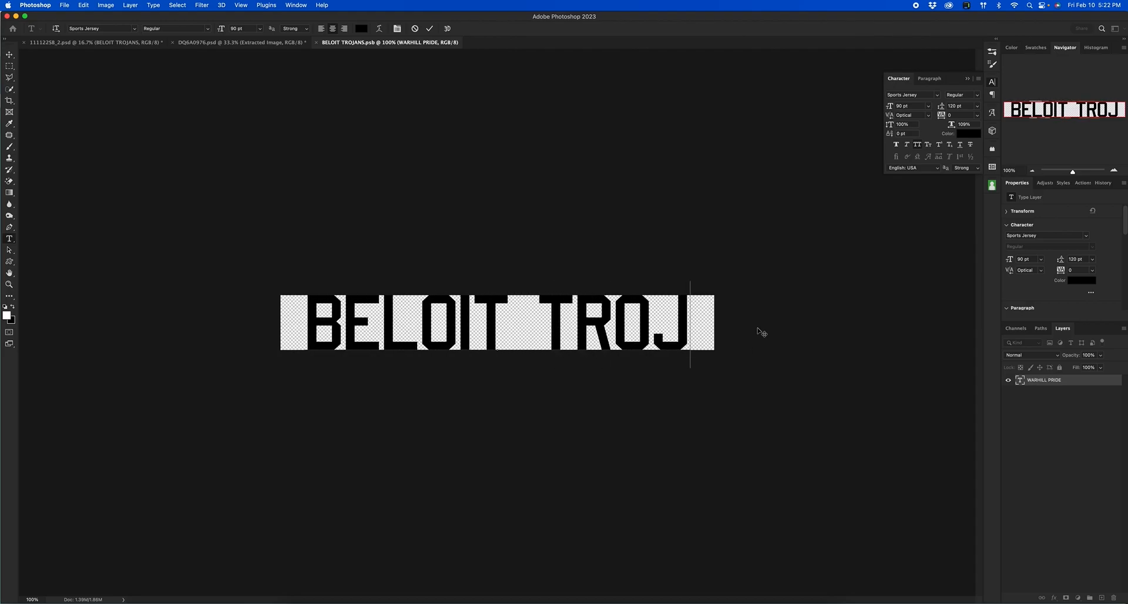
{"action": "left_click", "coordinate": [429, 28]}
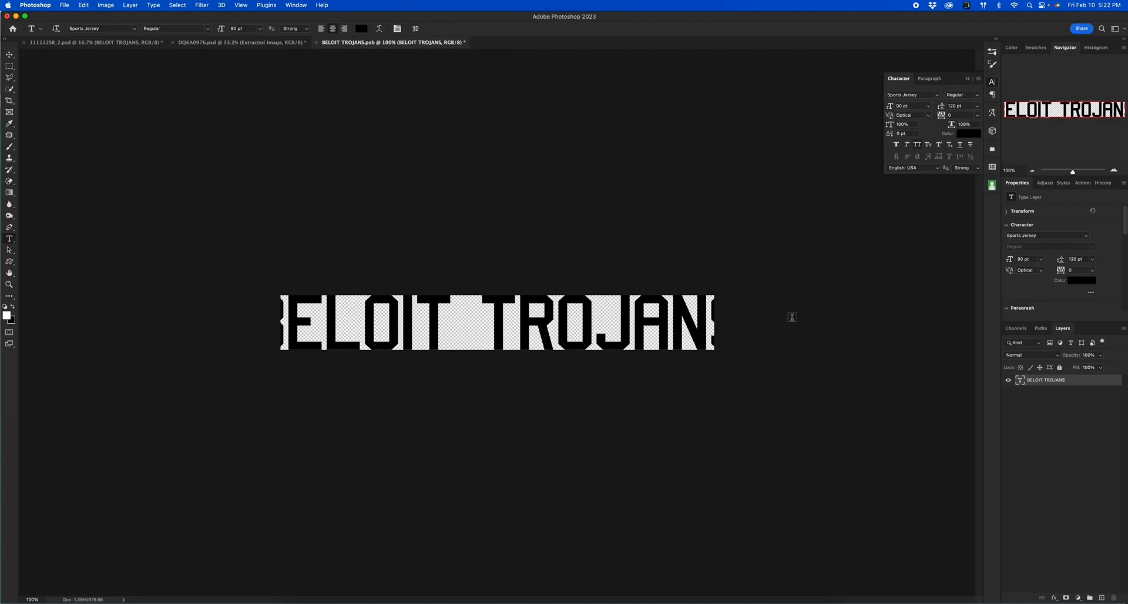
{"action": "left_click", "coordinate": [944, 124]}
{"action": "key", "text": "Down"}
{"action": "key", "text": "Down"}
{"action": "key", "text": "Down"}
{"action": "key", "text": "Down"}
{"action": "key", "text": "Down"}
{"action": "key", "text": "Down"}
{"action": "key", "text": "Down"}
{"action": "key", "text": "Down"}
{"action": "key", "text": "Down"}
{"action": "key", "text": "Down"}
{"action": "key", "text": "Down"}
{"action": "key", "text": "Down"}
{"action": "key", "text": "Down"}
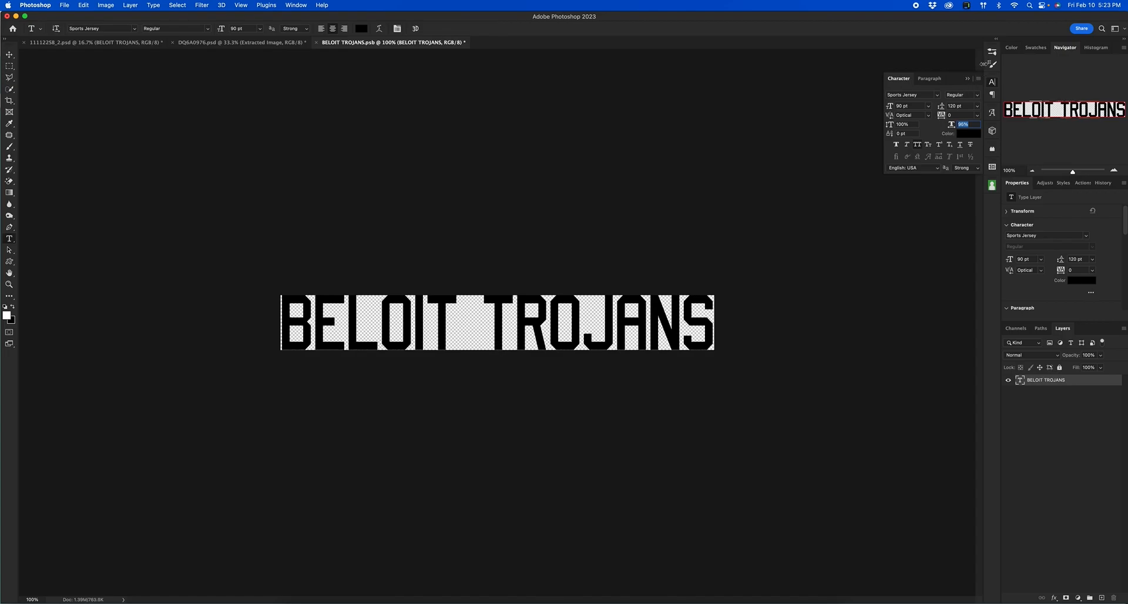
Save and close the BELOIT TROJANS.psb smart object so the poster pattern updates.
{"action": "left_click", "coordinate": [316, 43]}
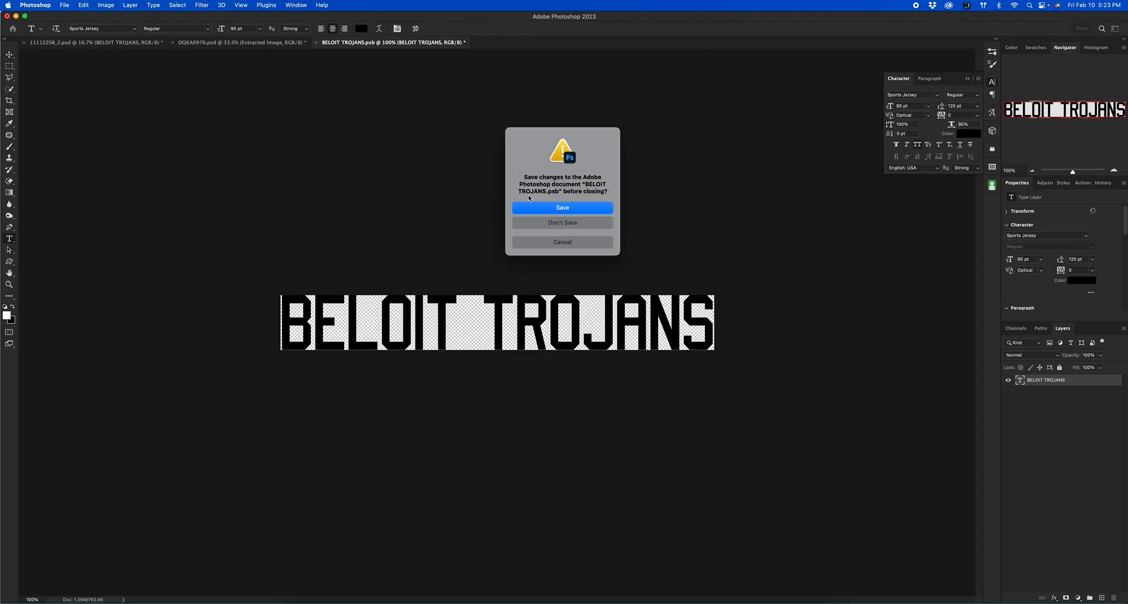
{"action": "left_click", "coordinate": [568, 210]}
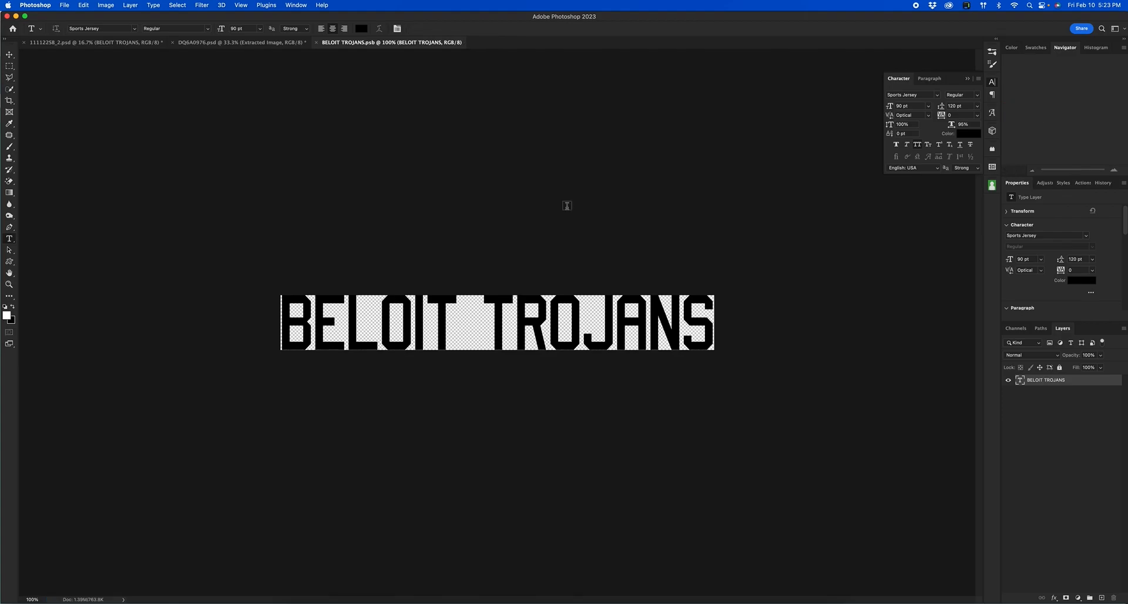
{"action": "key", "text": "super+w"}
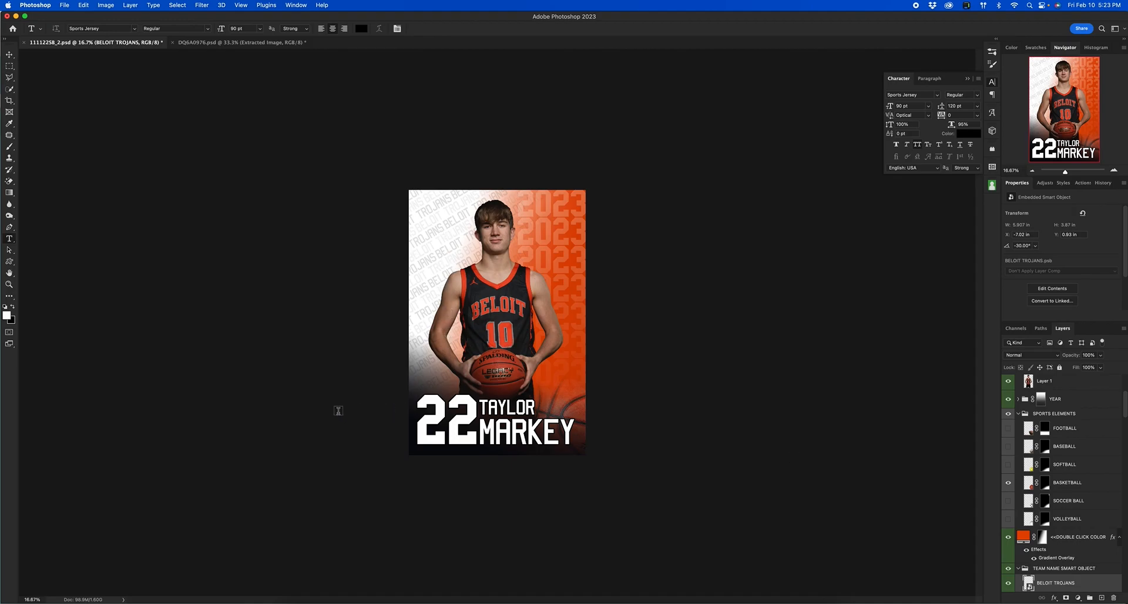
Change the player number on the poster from 22 to 10.
{"action": "double_click", "coordinate": [466, 414]}
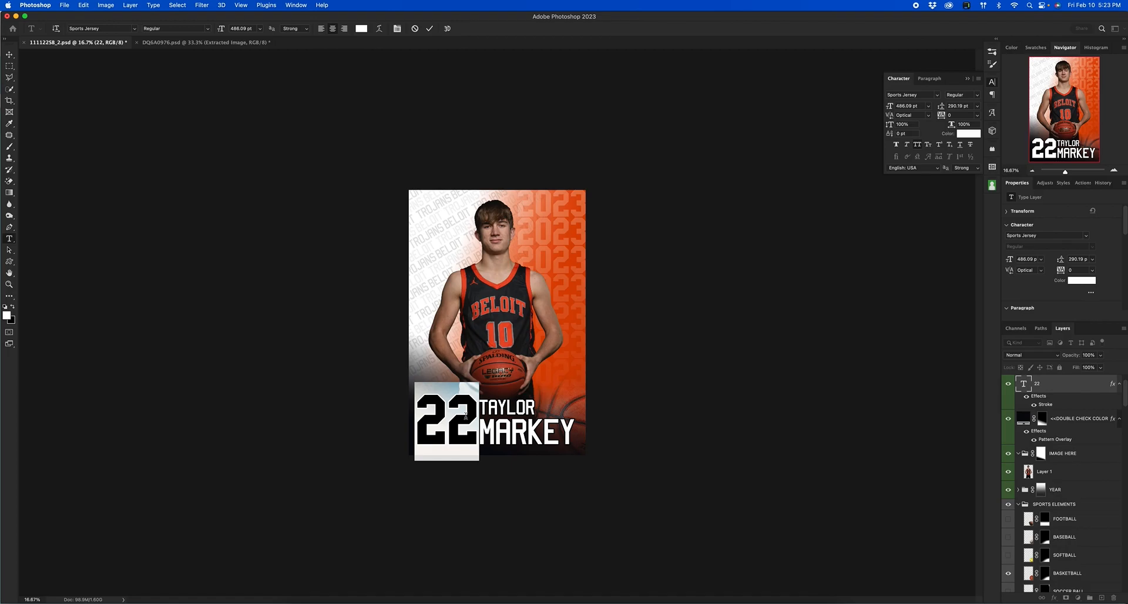
{"action": "type", "text": "10"}
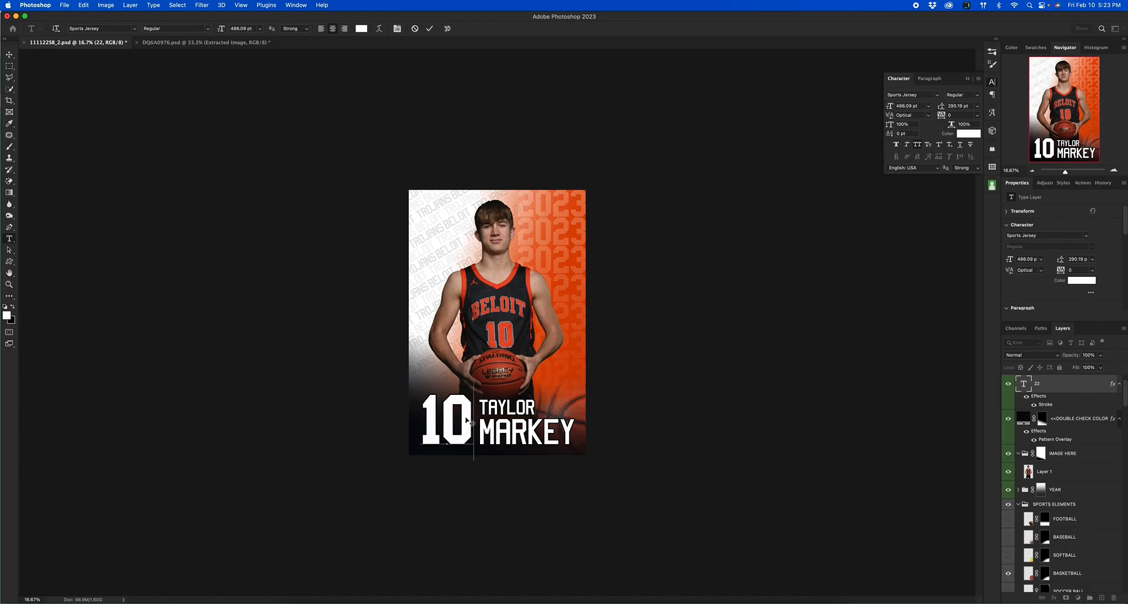
{"action": "left_click", "coordinate": [430, 29]}
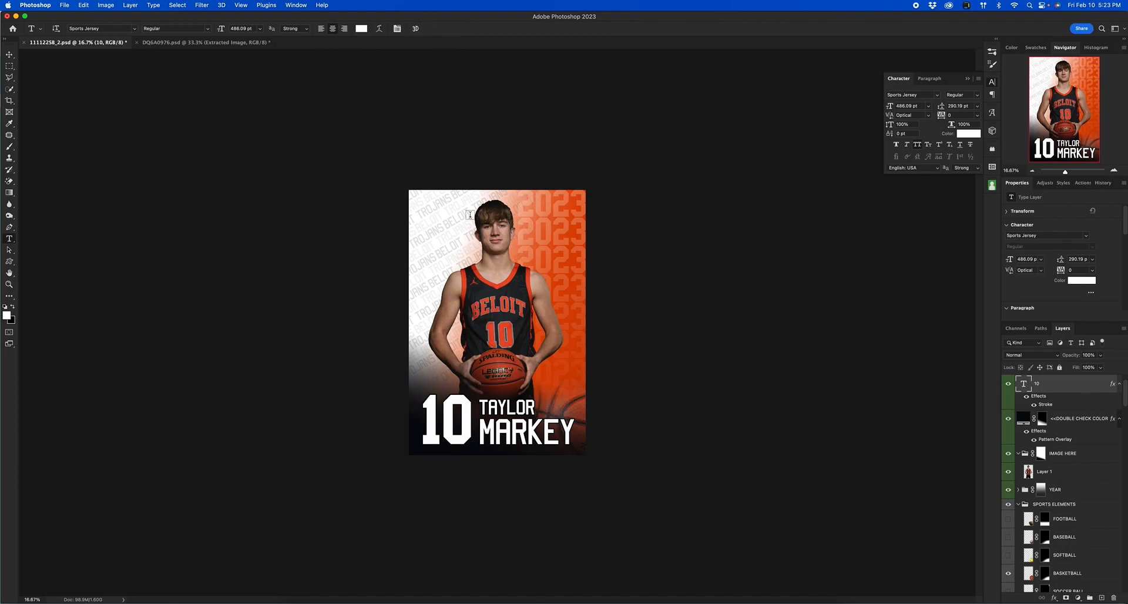
Replace the sample name below the number with the player's first and last name.
{"action": "left_click_drag", "start_coordinate": [482, 406], "coordinate": [531, 397]}
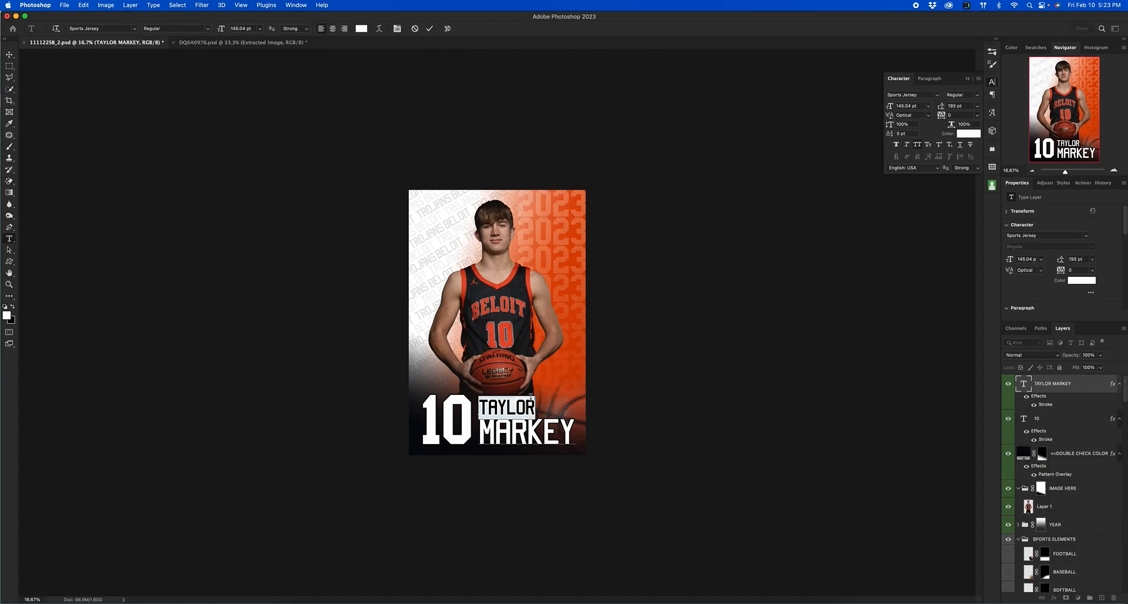
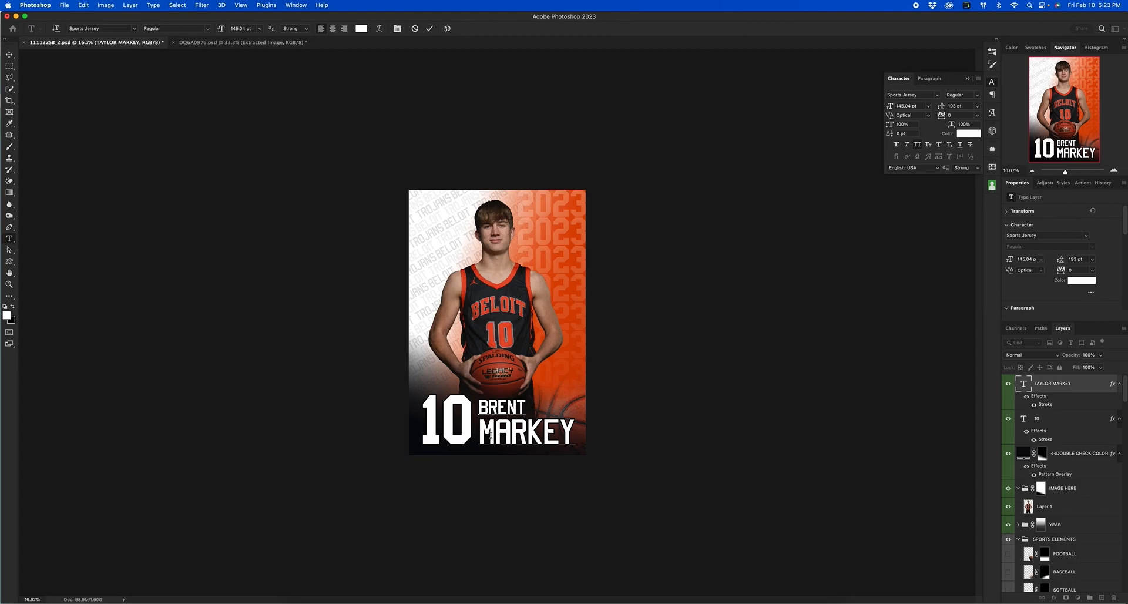
{"action": "left_click_drag", "start_coordinate": [478, 432], "coordinate": [576, 435]}
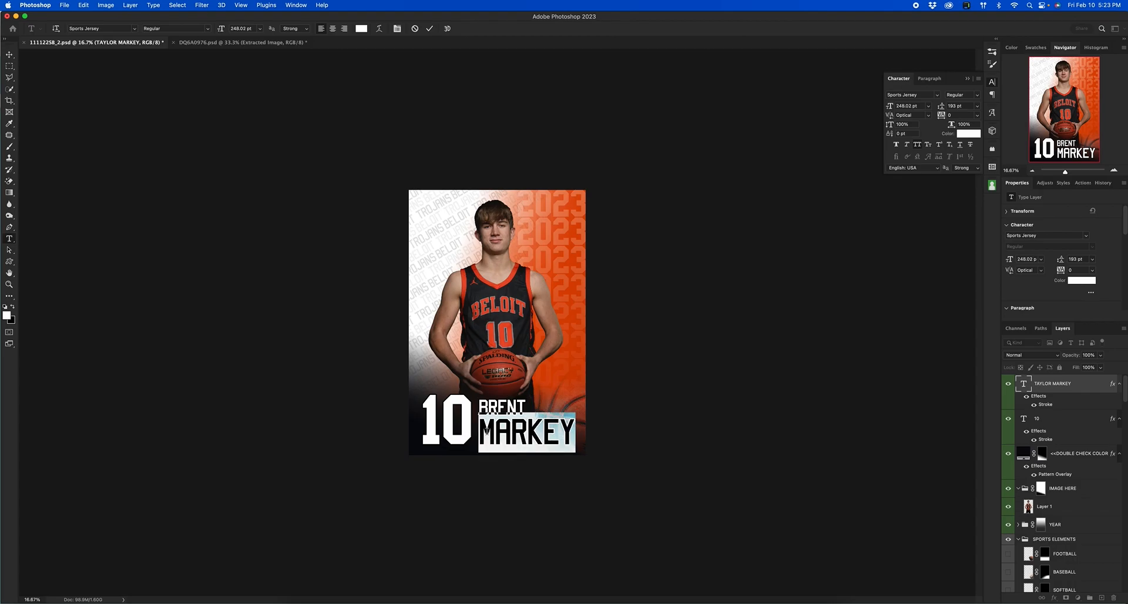
{"action": "left_click", "coordinate": [429, 28]}
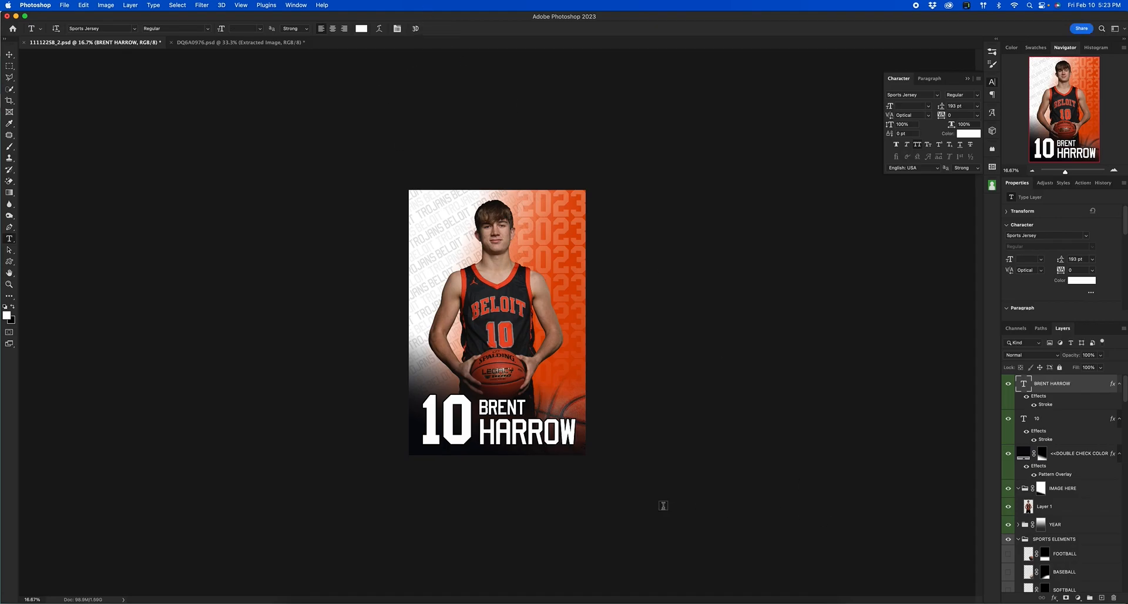